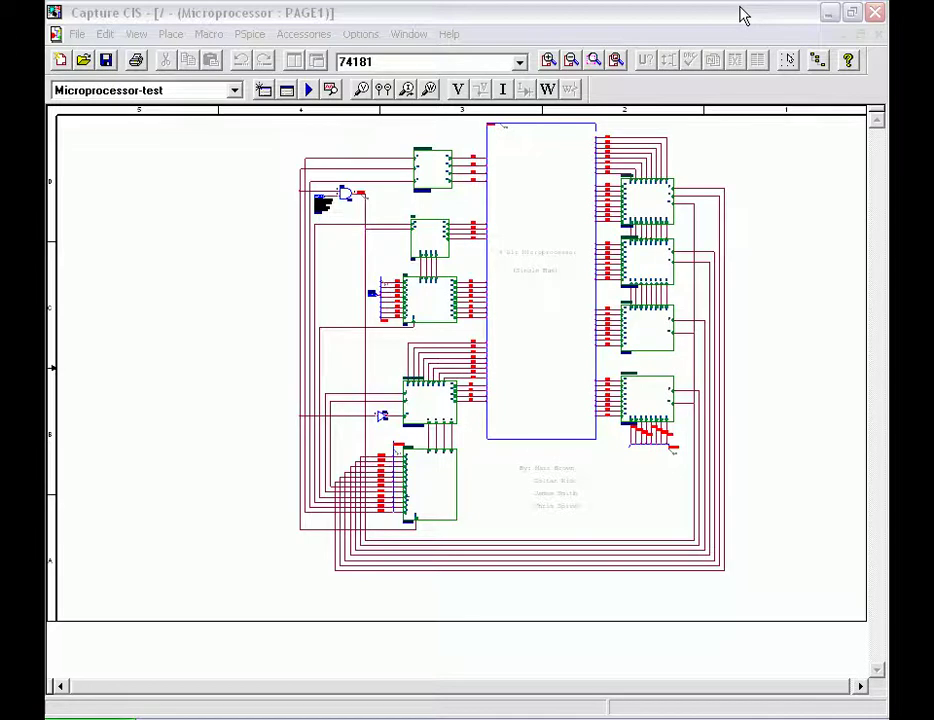
Zoom the top-level Microprocessor schematic in twice, to 104%
right_click(353, 142)
click(380, 198)
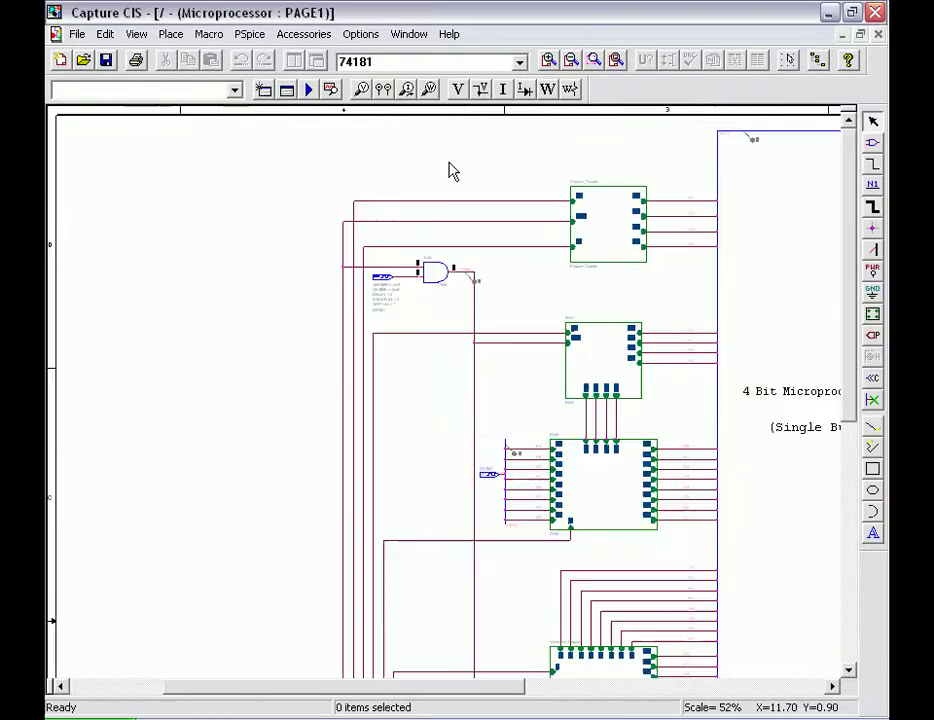
right_click(526, 180)
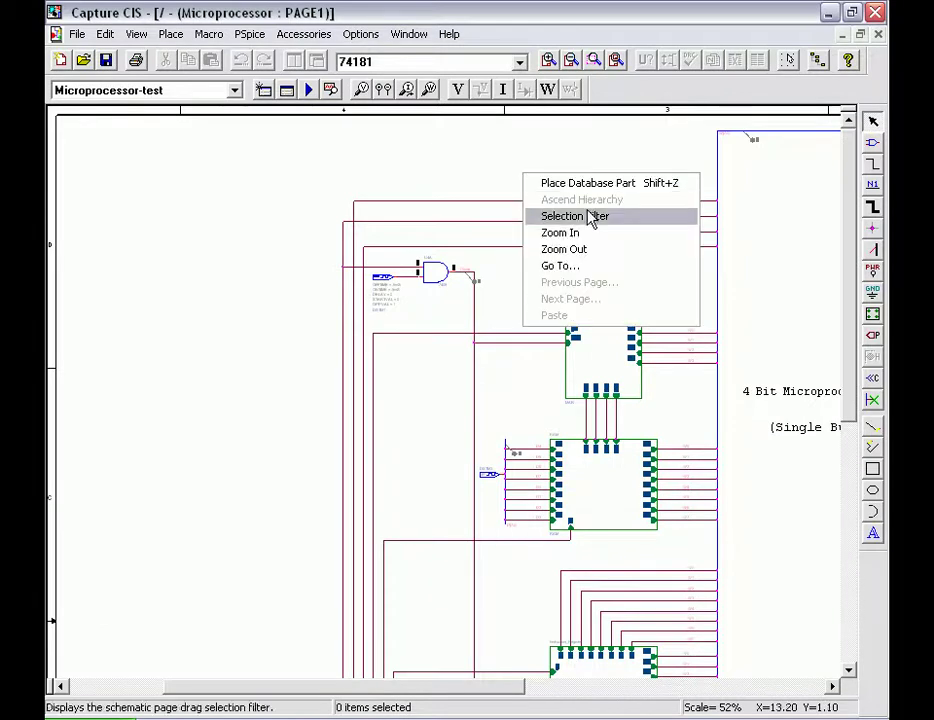
click(602, 232)
Descend into the Program_Counter block and scroll right across its 74LS107 flip-flops and 74LS126 buffers
click(589, 296)
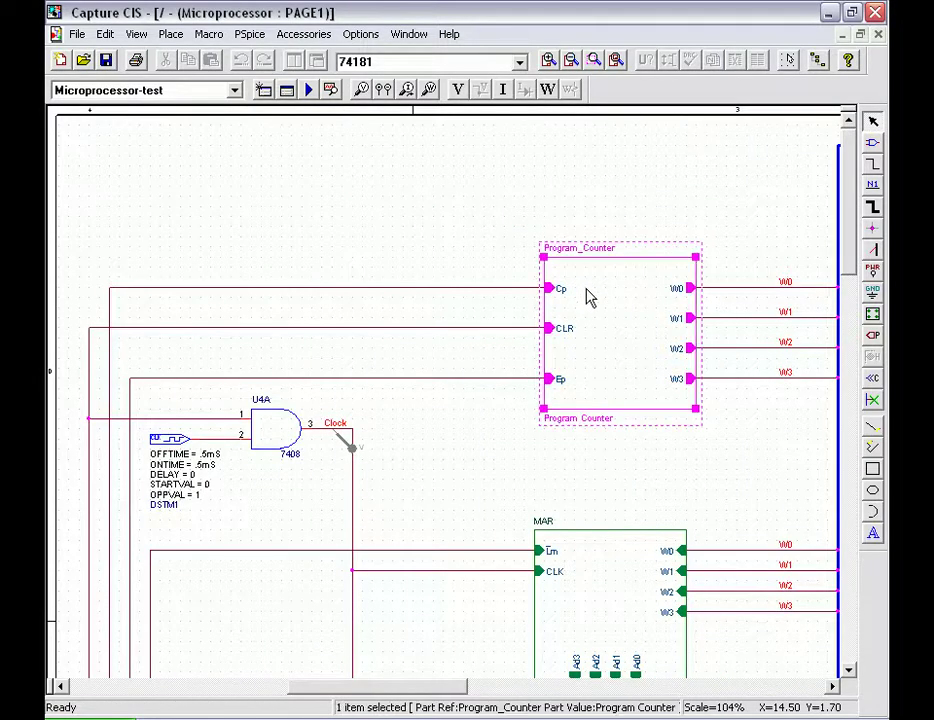
right_click(589, 296)
click(648, 398)
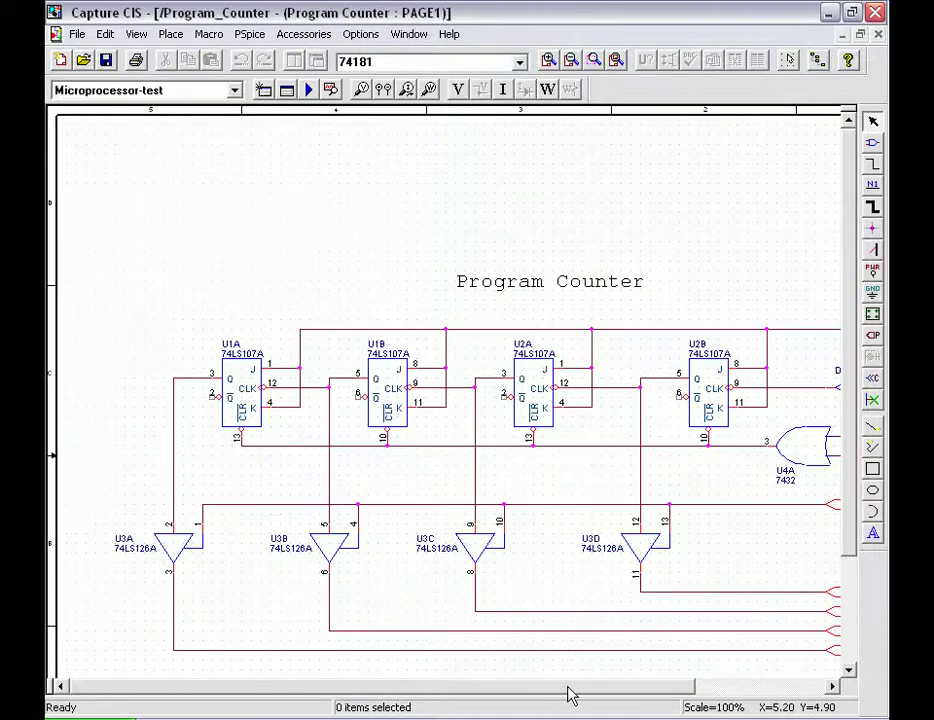
drag(569, 689, 632, 689)
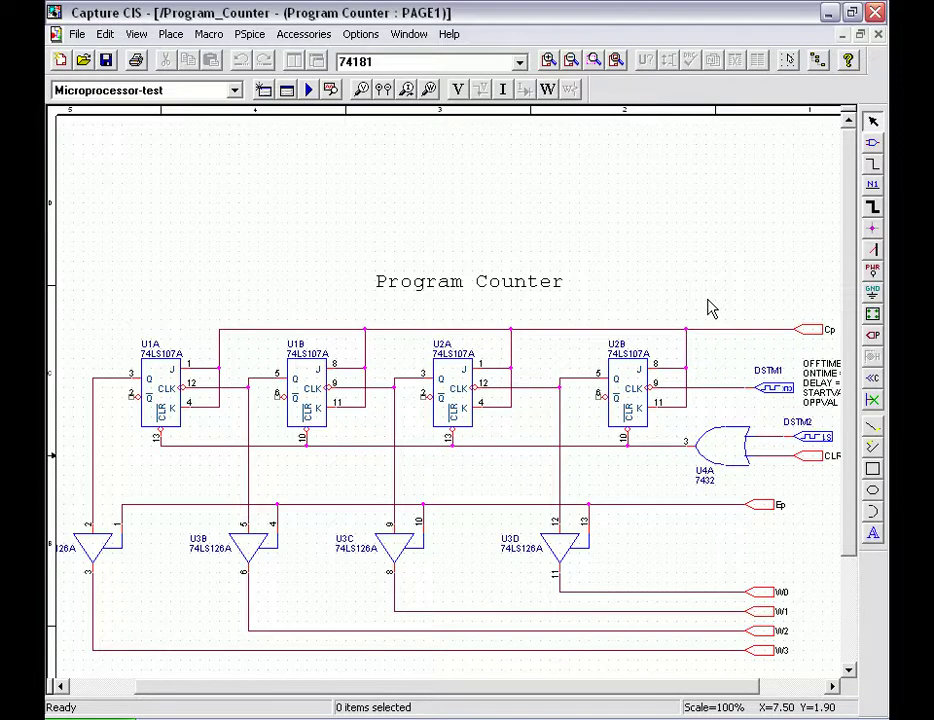
right_click(884, 712)
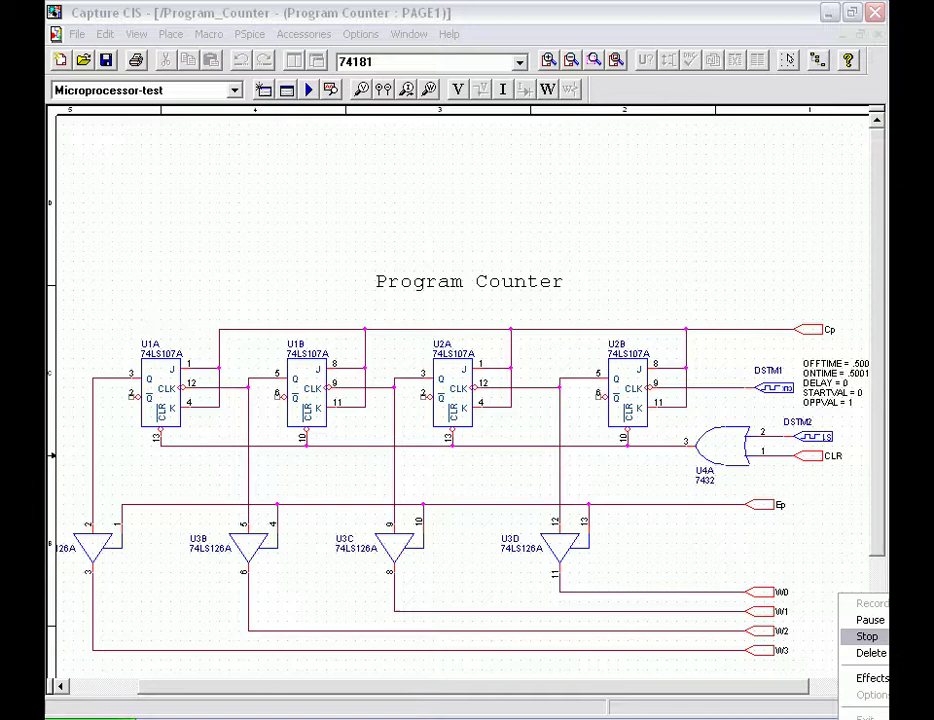
click(555, 175)
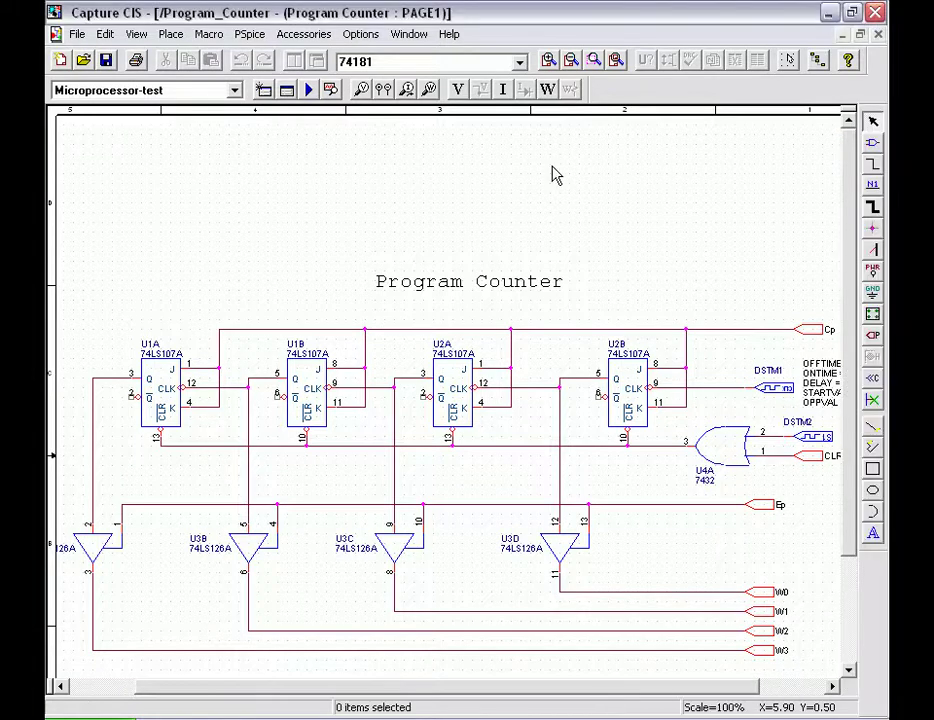
Ascend to the Microprocessor page, scroll down to MAR and descend into its 74LS173A register page
right_click(552, 168)
click(594, 195)
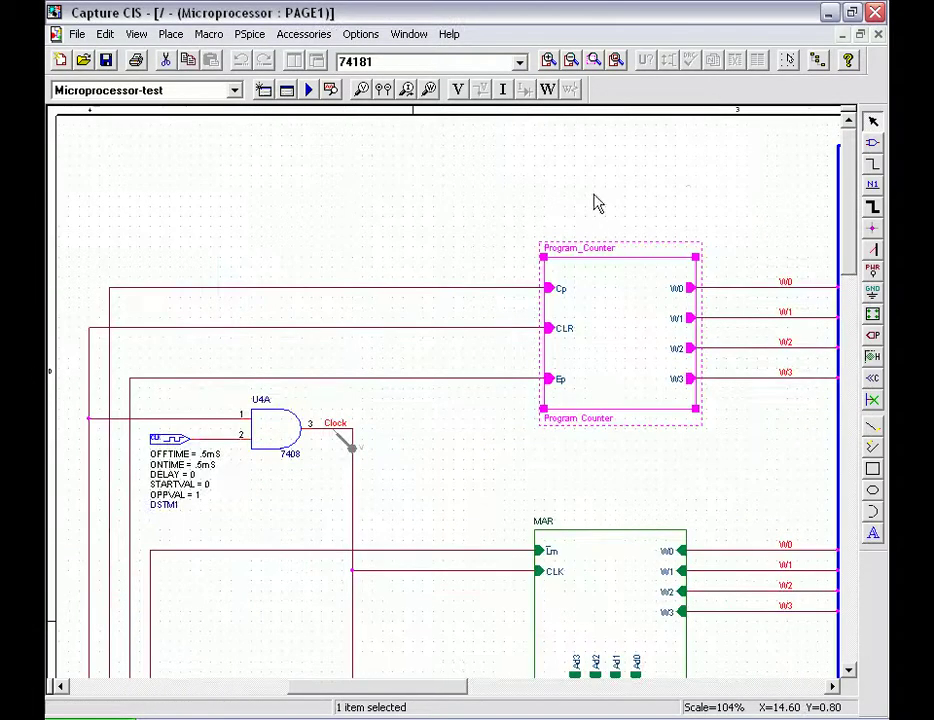
drag(853, 252, 855, 320)
click(598, 309)
right_click(600, 310)
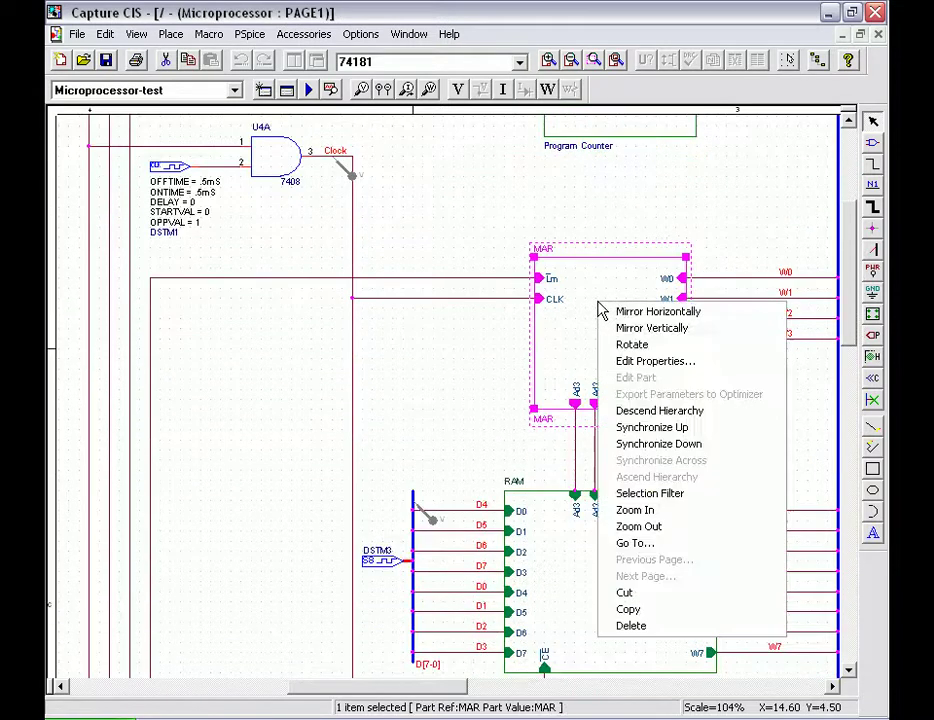
click(668, 410)
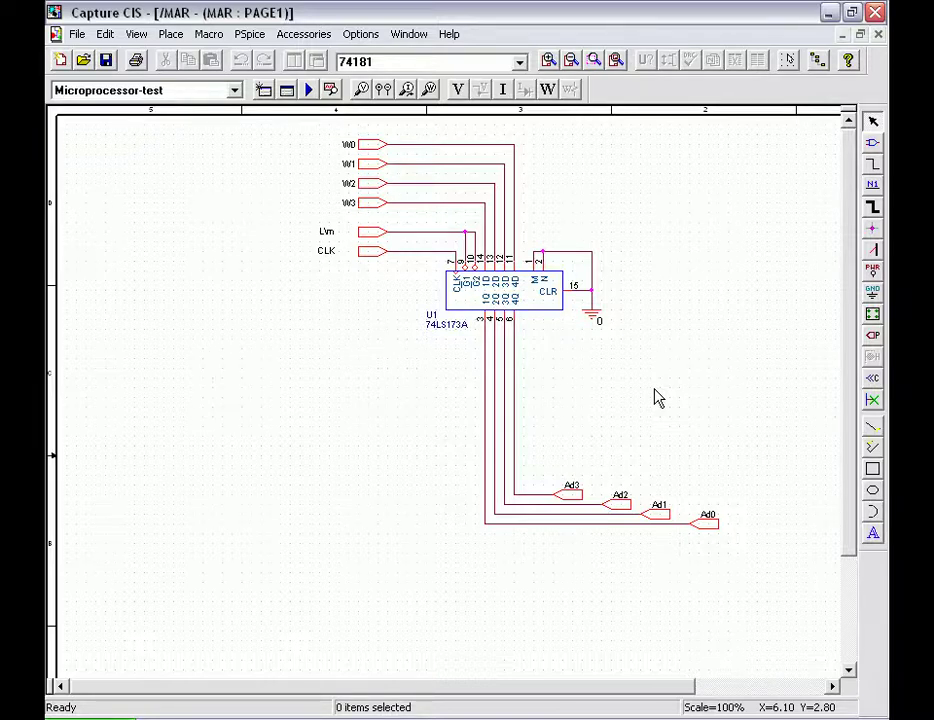
Ascend to the Microprocessor page, scroll to the RAM block and descend into it
right_click(865, 700)
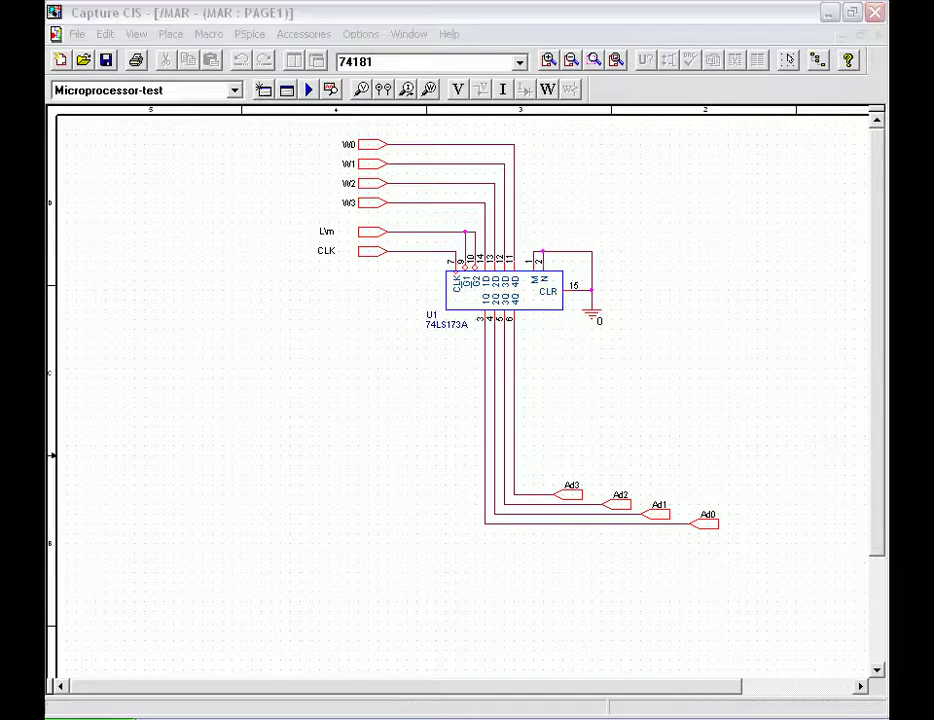
click(865, 631)
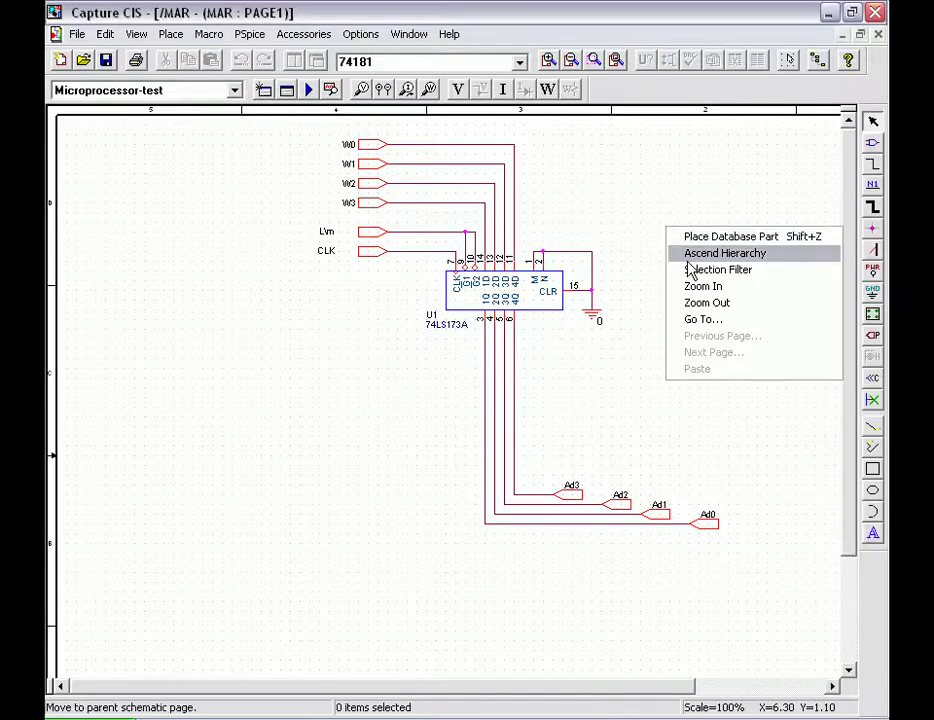
click(690, 254)
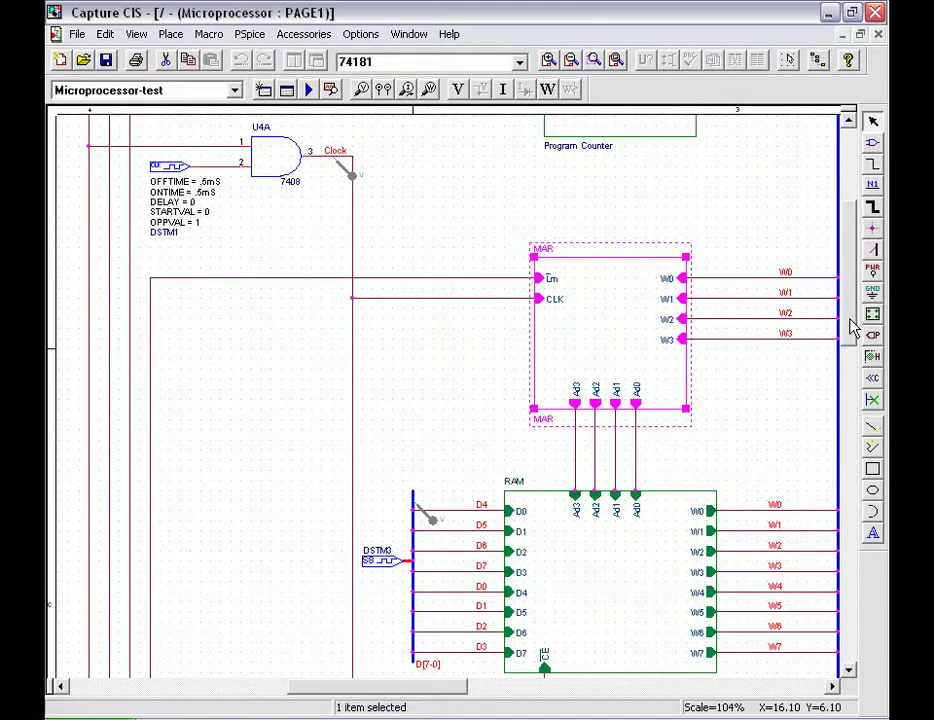
drag(855, 327, 857, 372)
click(636, 403)
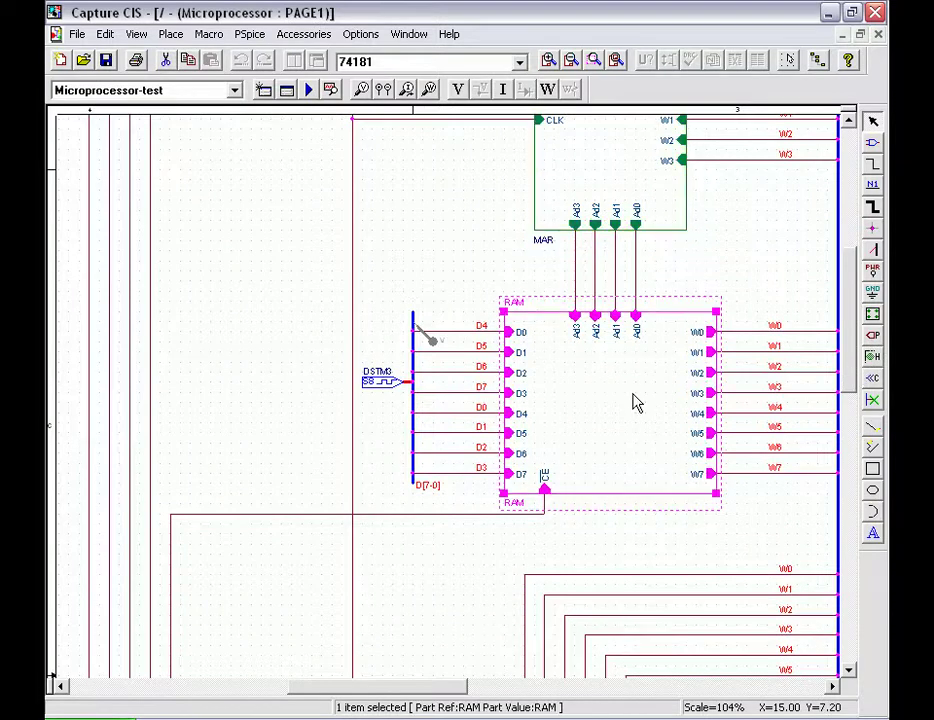
right_click(636, 403)
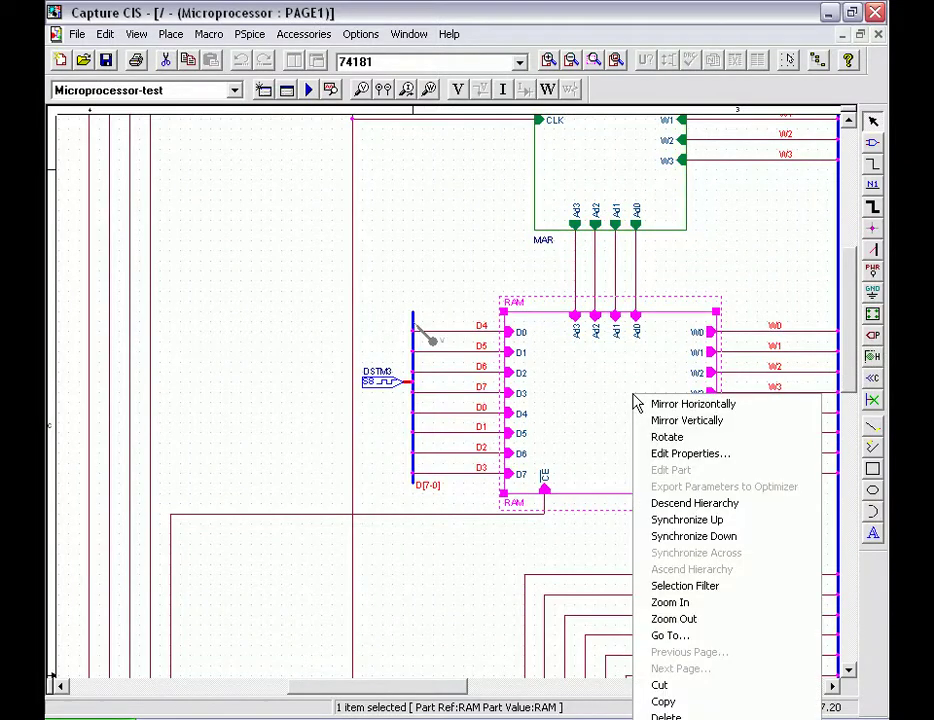
click(729, 501)
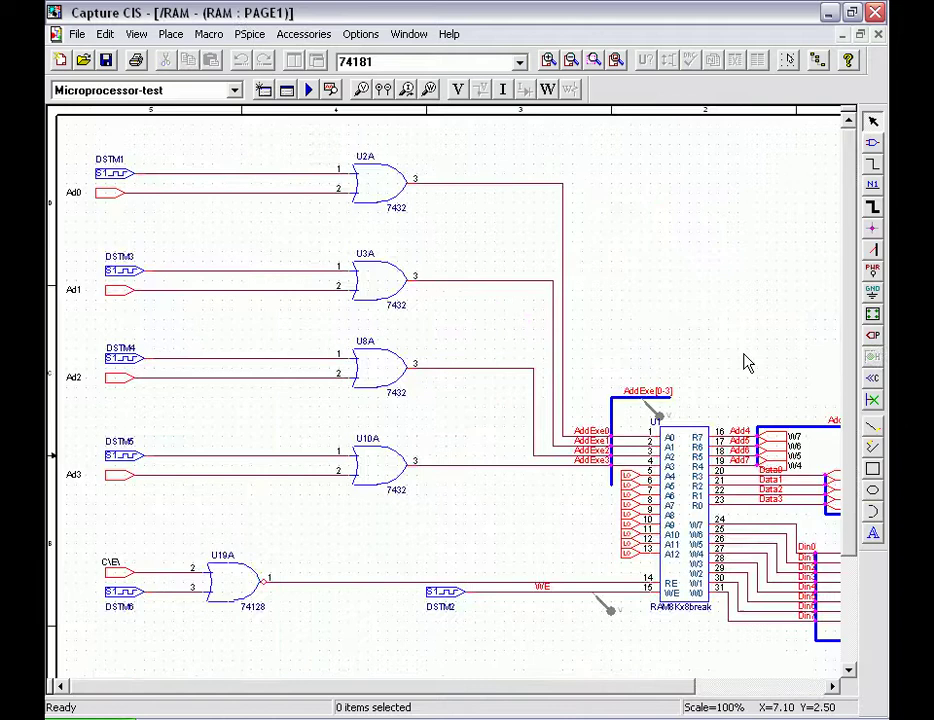
Zoom out so the whole RAM page, including the title block, is visible
right_click(745, 358)
click(785, 430)
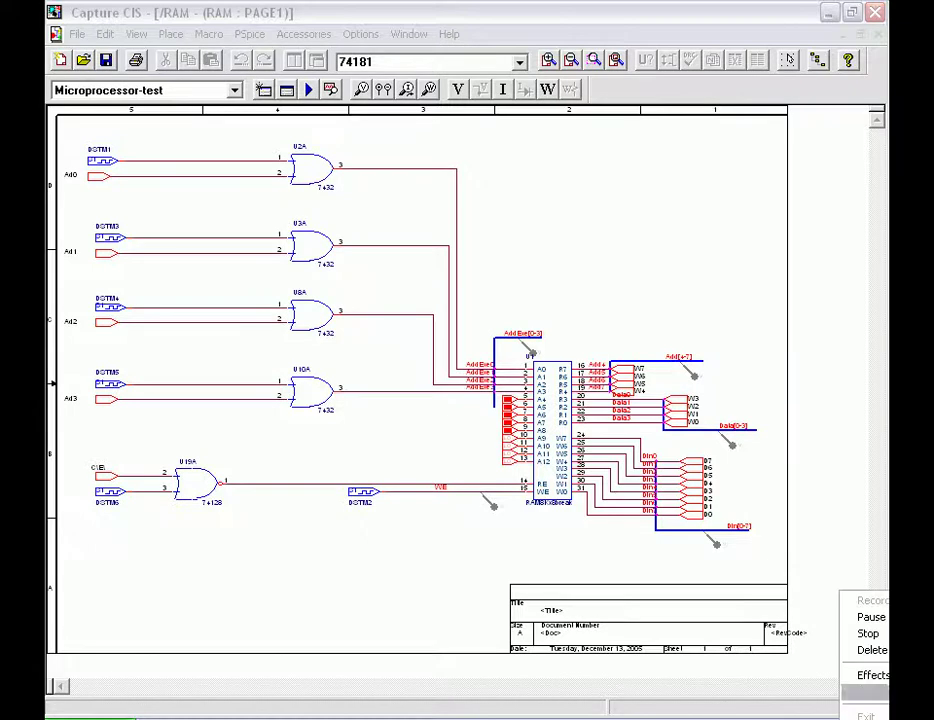
click(650, 42)
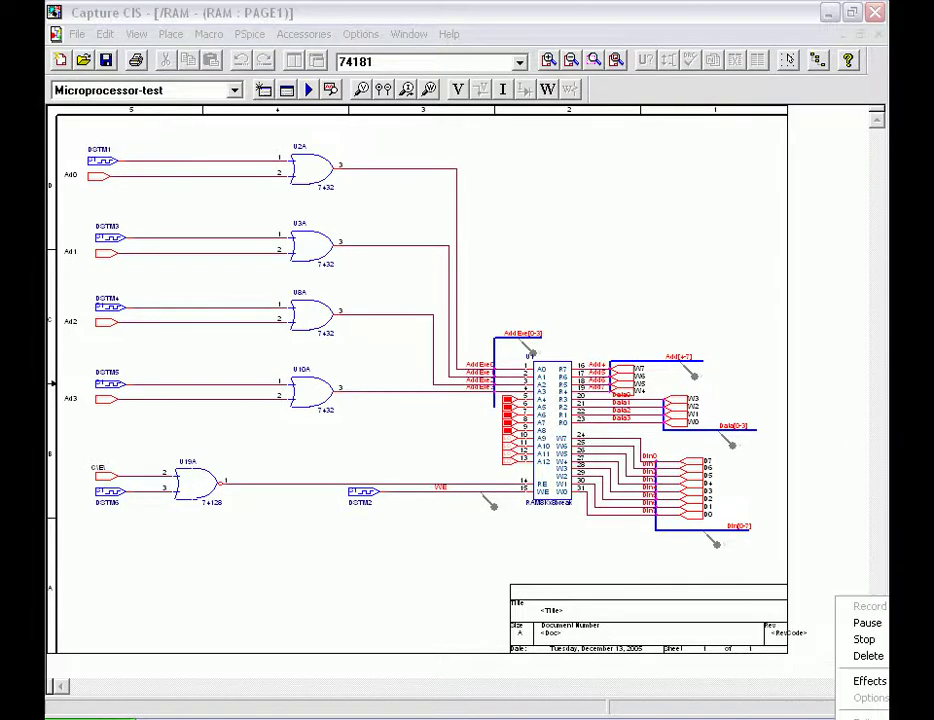
Ascend, descend into Instruction_Register, and scroll to its two 74LS173A registers and W/I wiring
right_click(548, 197)
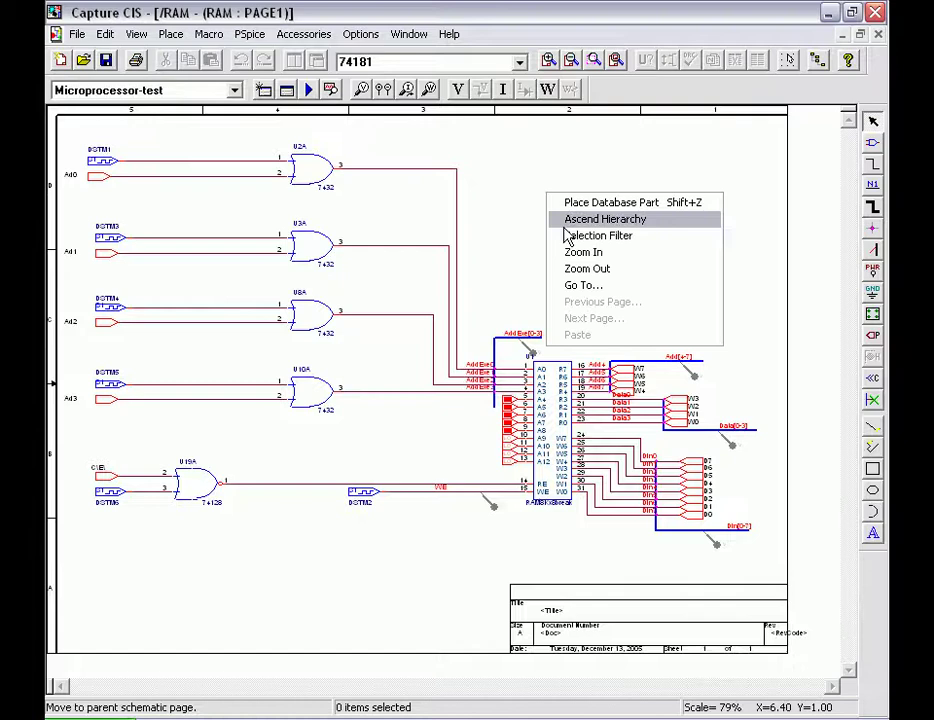
click(564, 222)
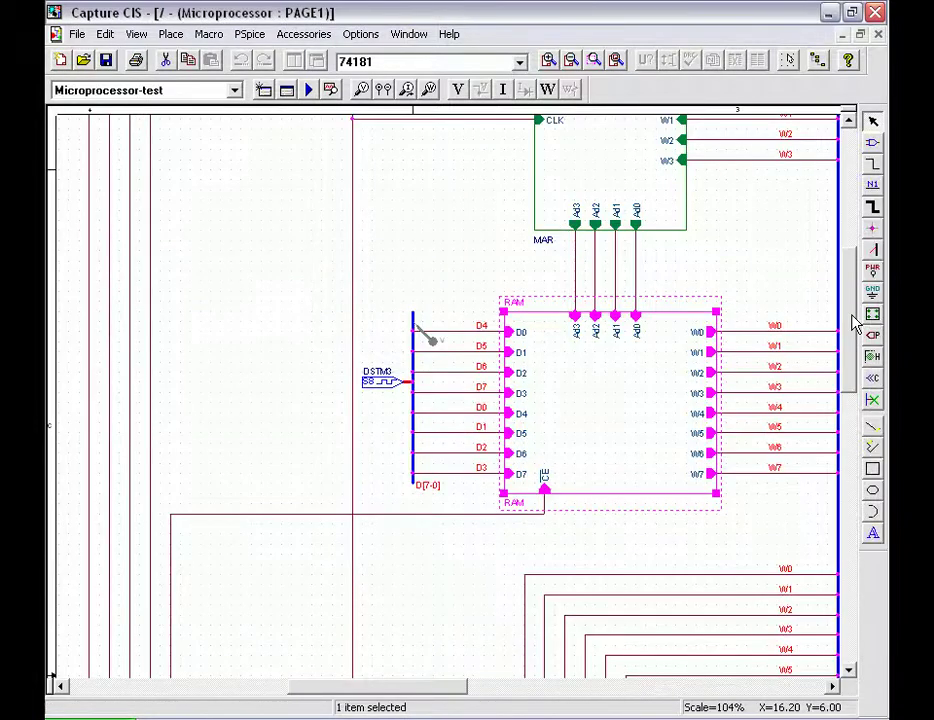
drag(855, 323, 845, 436)
click(628, 395)
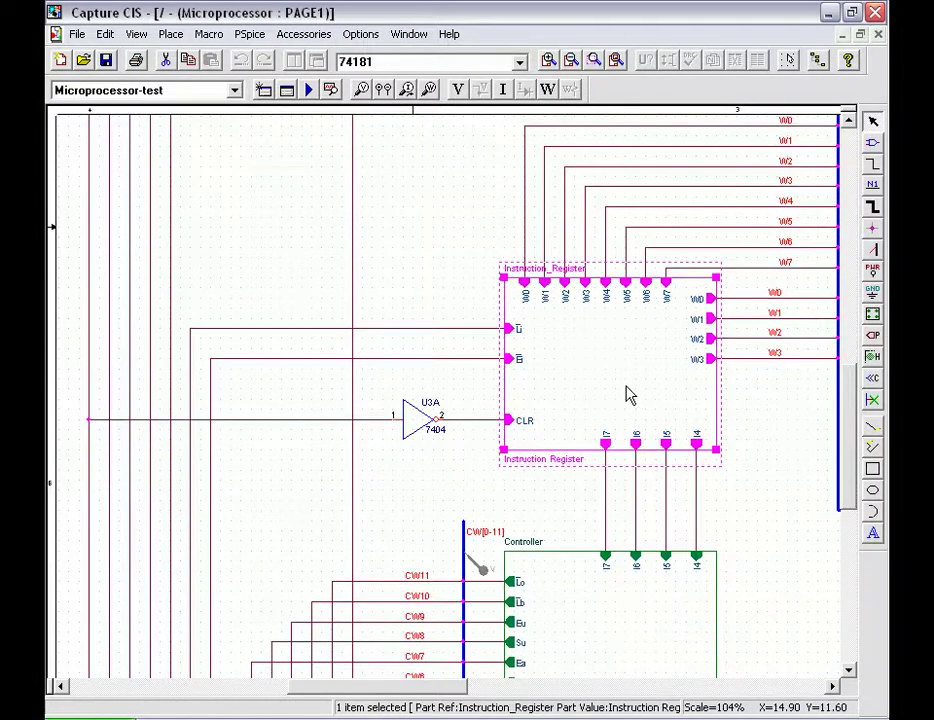
right_click(628, 395)
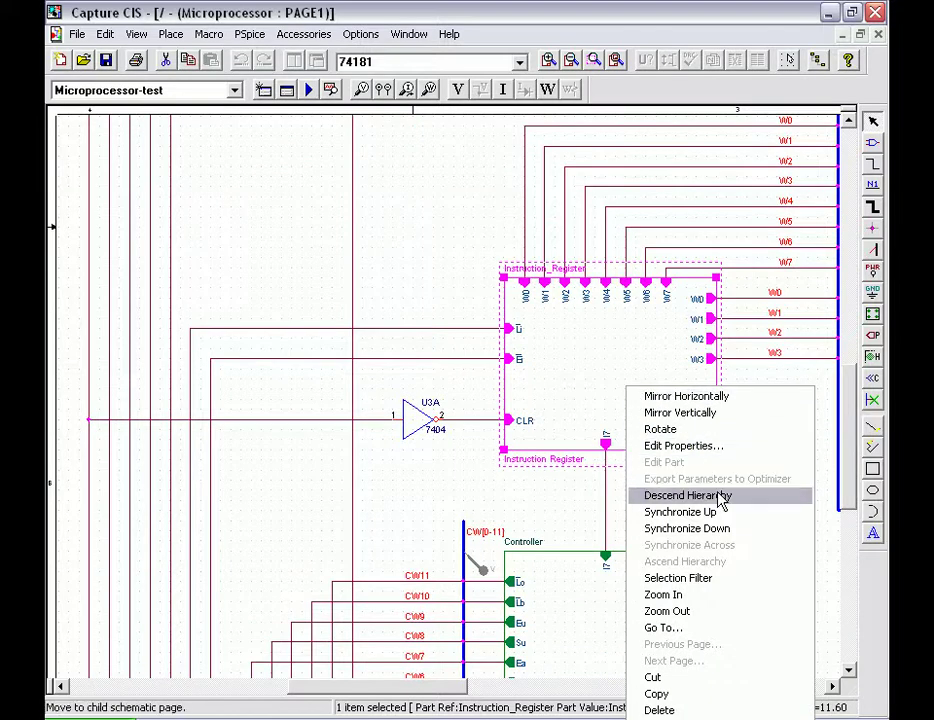
click(687, 495)
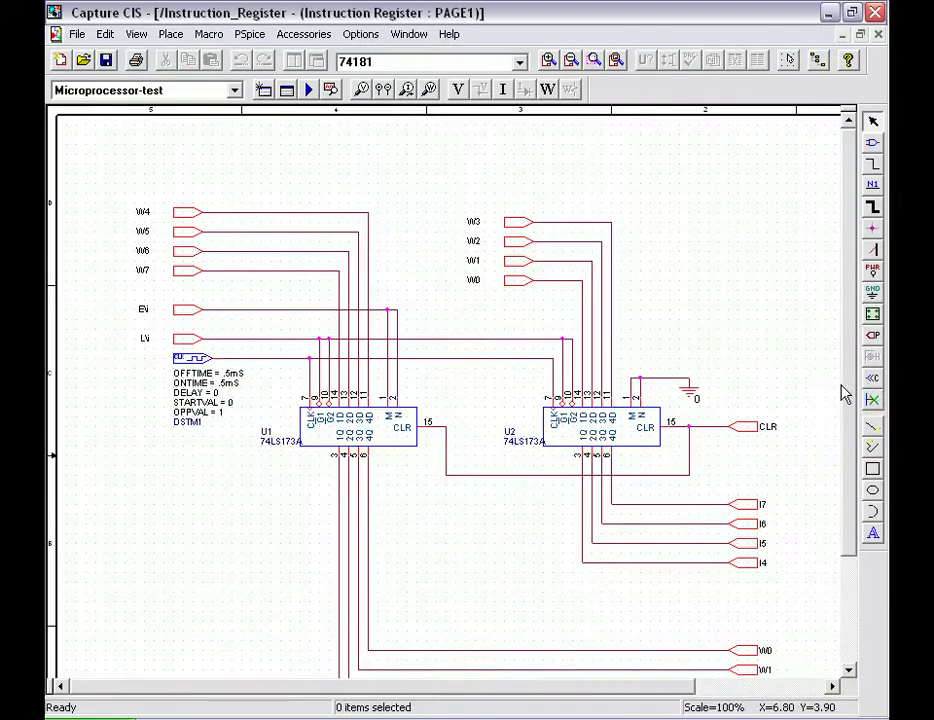
drag(851, 395, 857, 443)
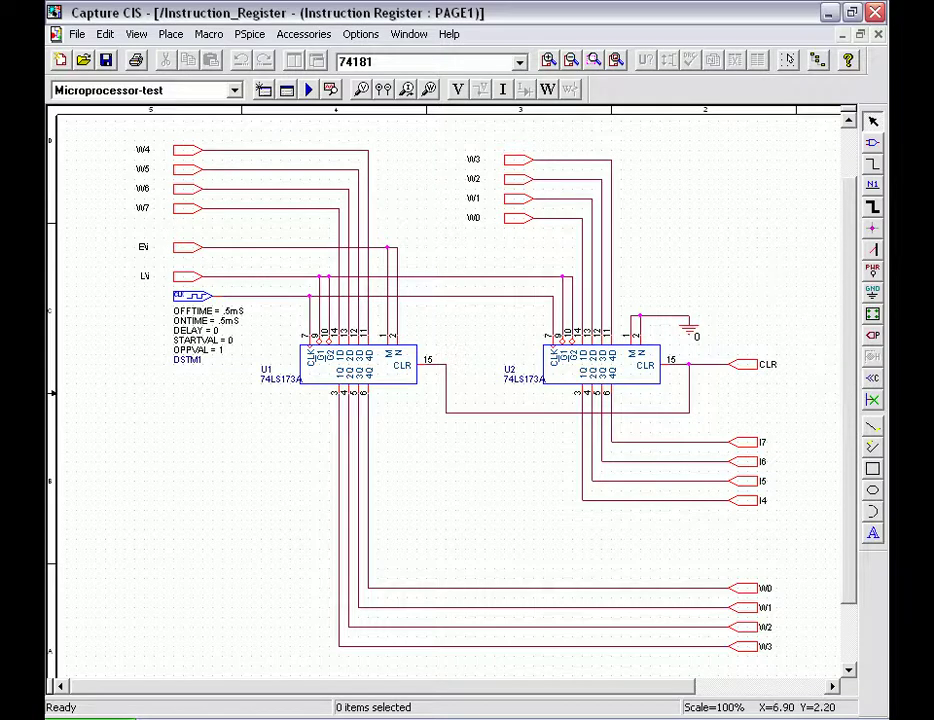
Ascend from the Instruction Register page and descend into the Controller block
right_click(686, 150)
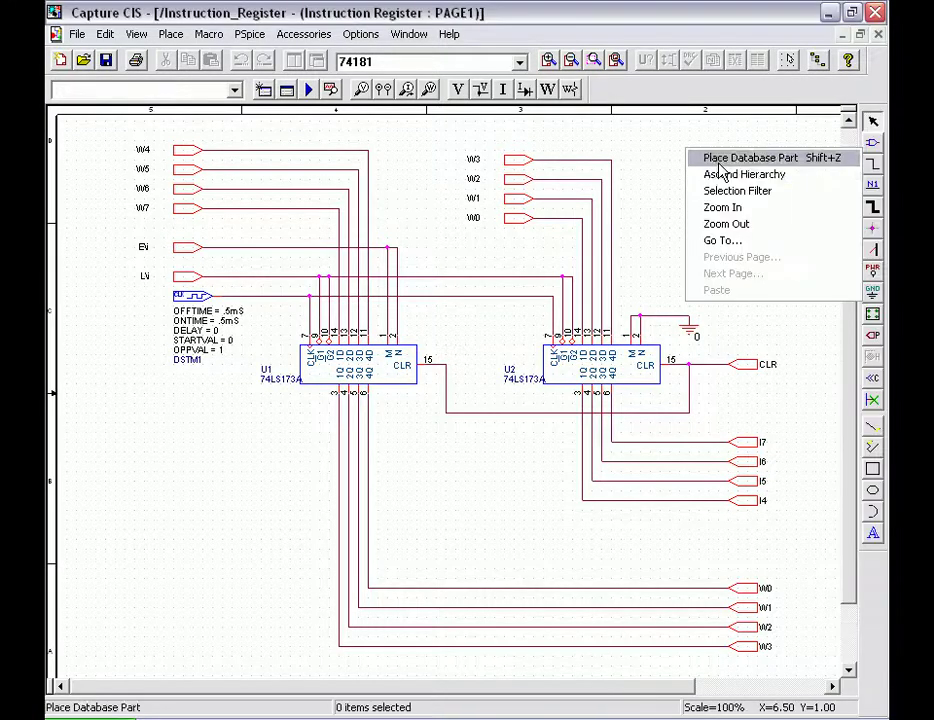
click(721, 174)
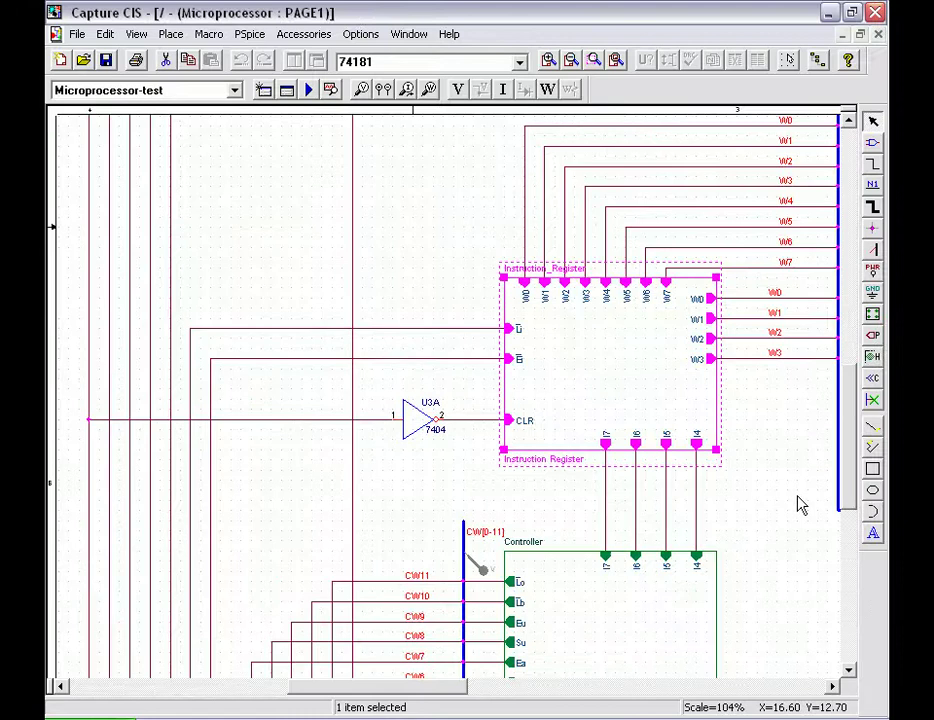
scroll(851, 559, down, 5)
click(612, 466)
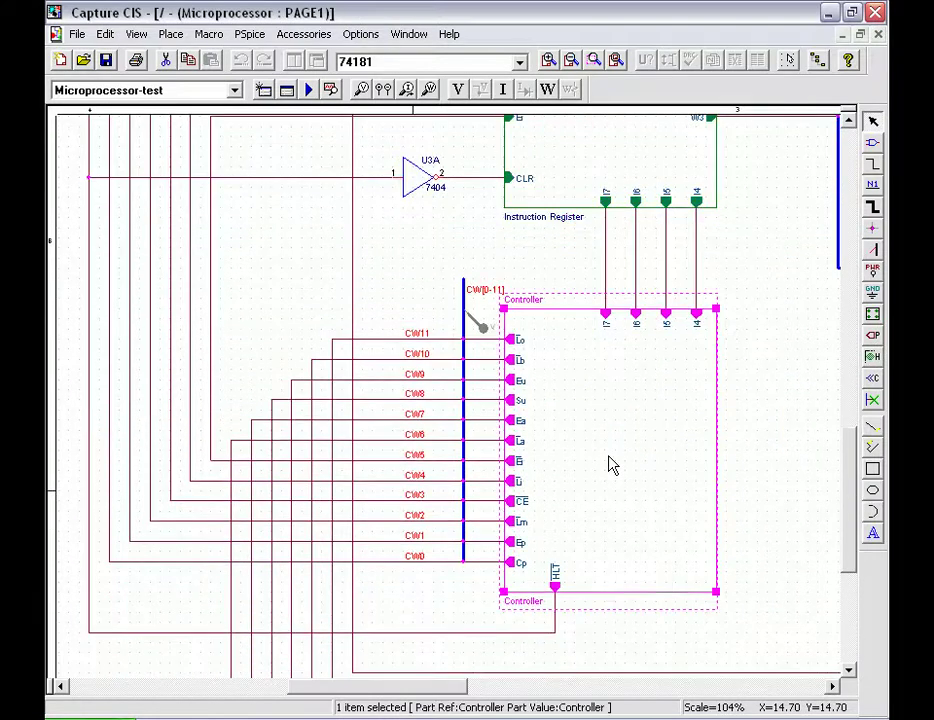
right_click(612, 466)
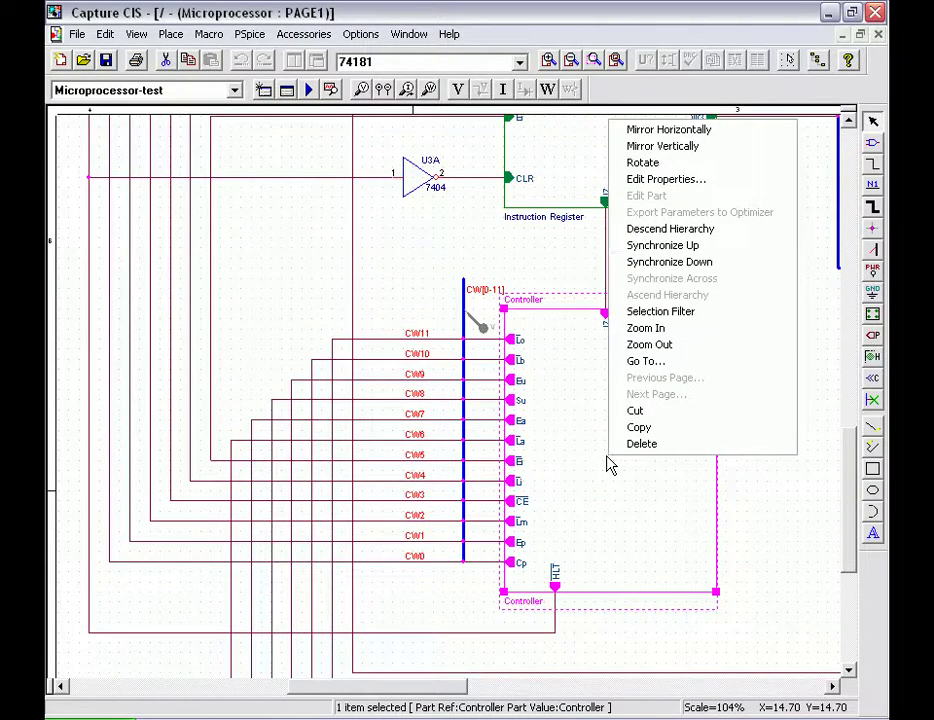
click(690, 240)
Zoom out, zoom back to 100%, and pan to the U32A–U36A 74LS107A flip-flop row
right_click(690, 240)
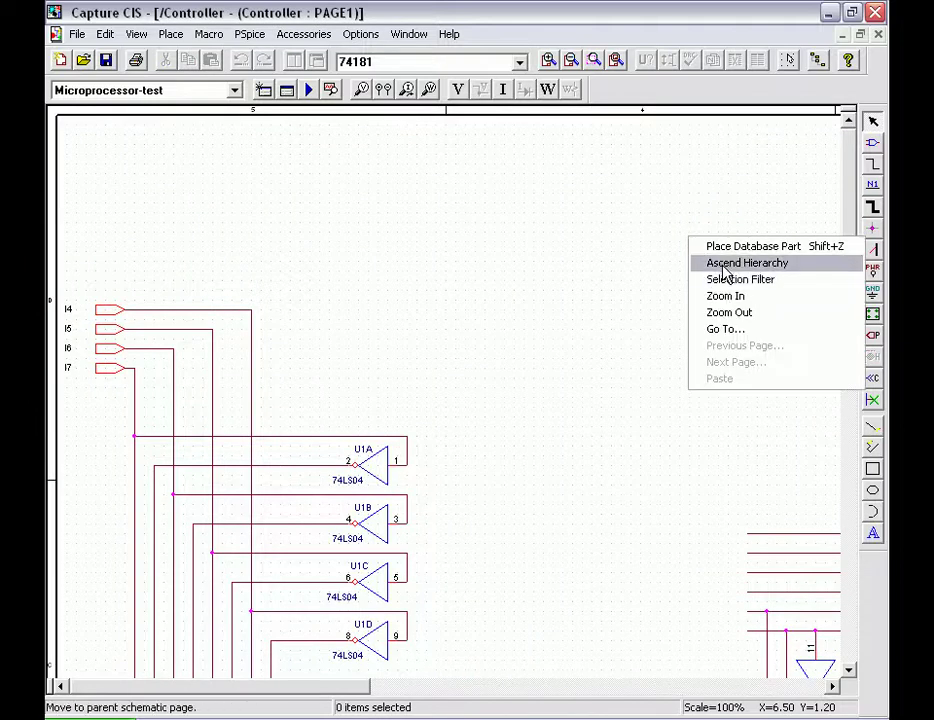
click(733, 314)
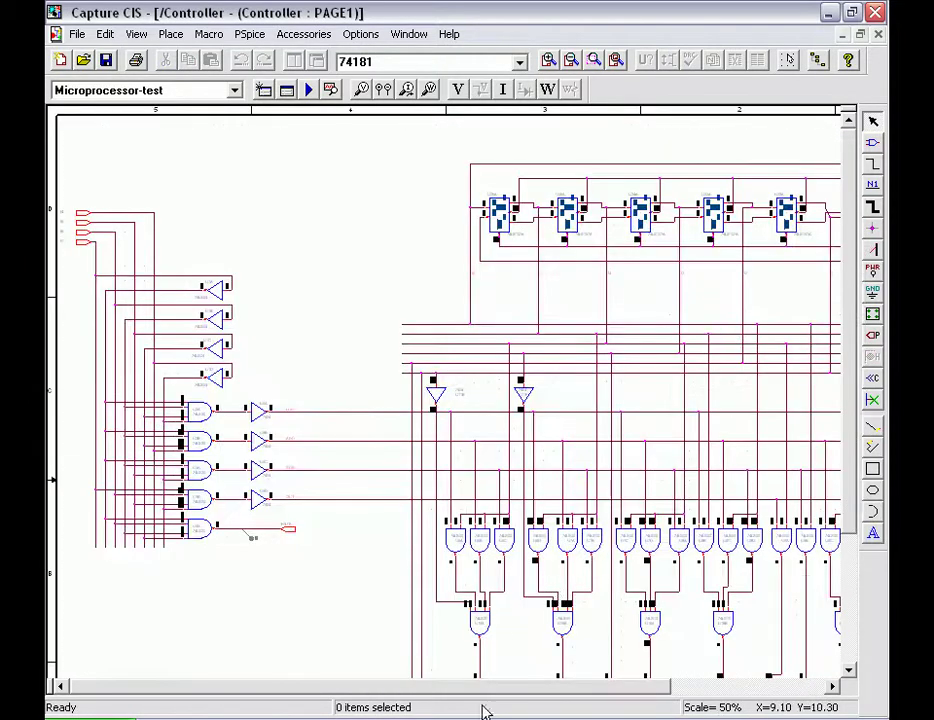
right_click(313, 600)
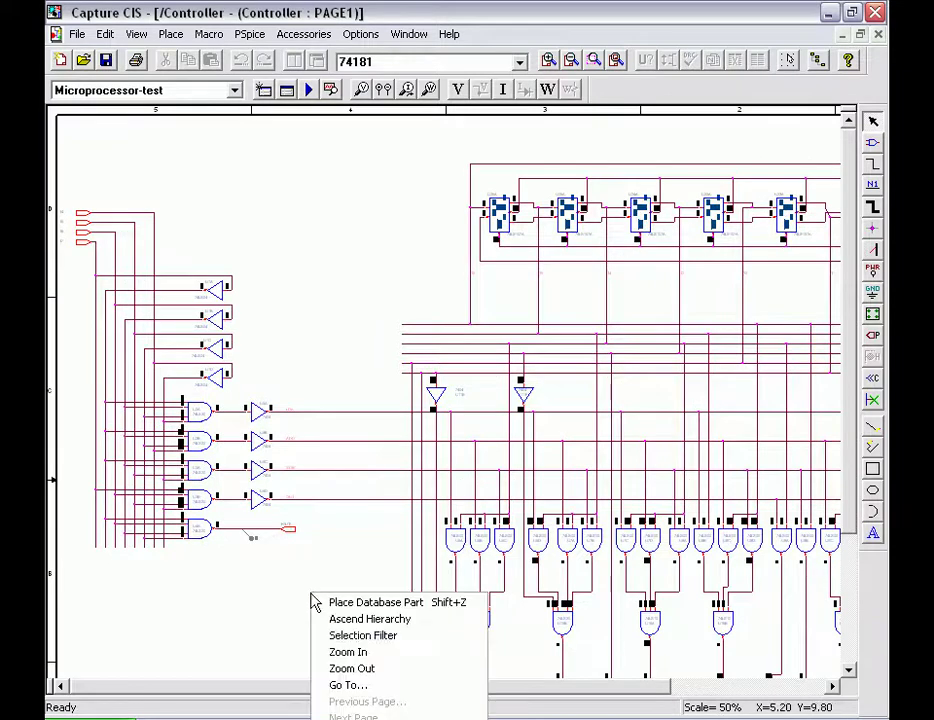
click(340, 651)
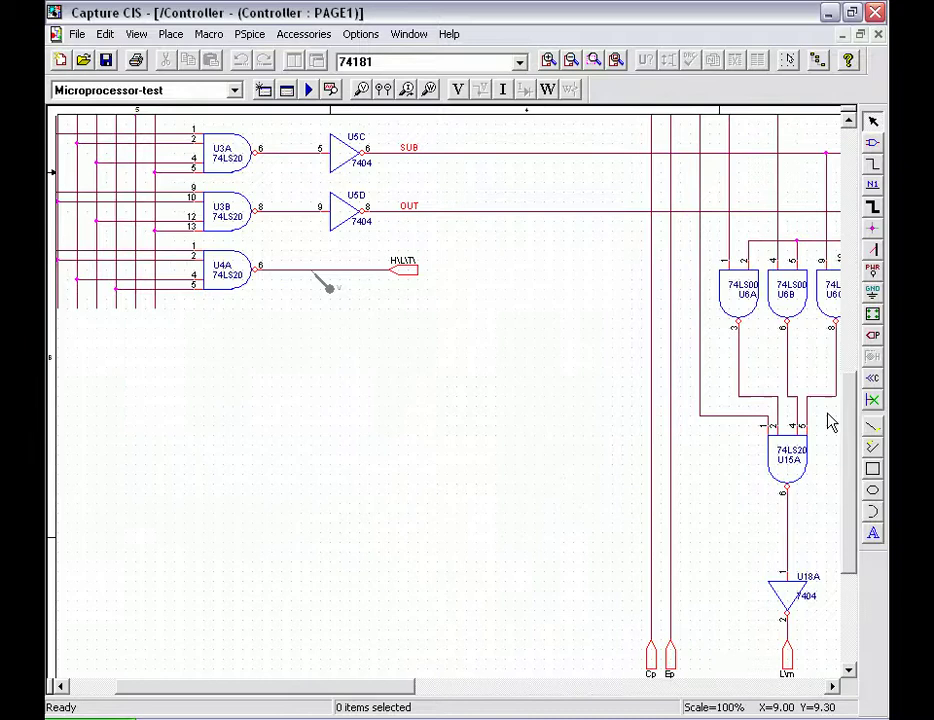
drag(847, 432, 840, 325)
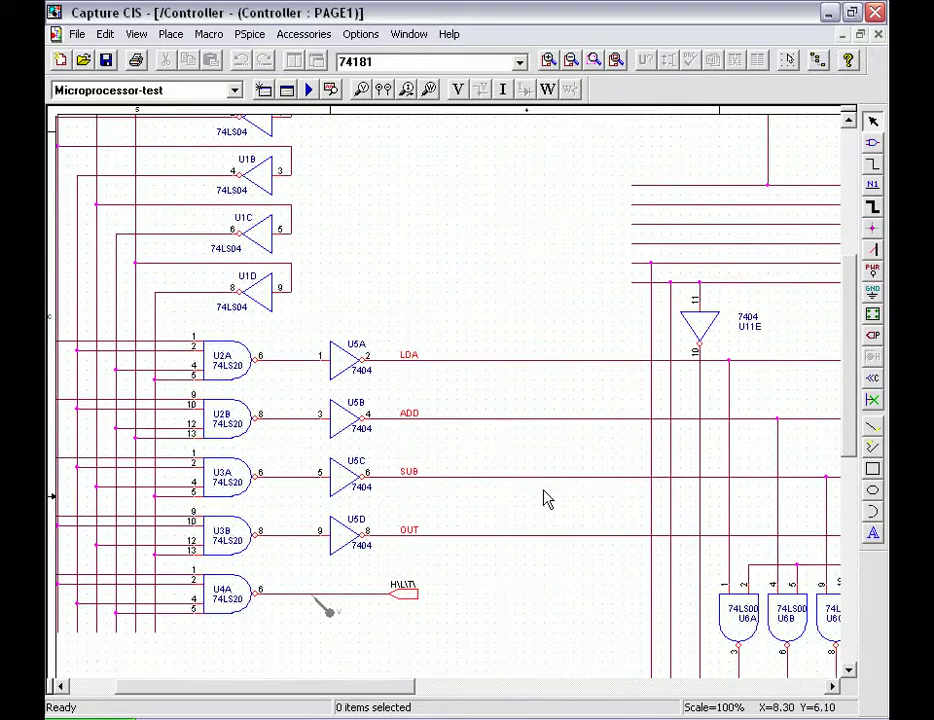
drag(398, 688, 313, 697)
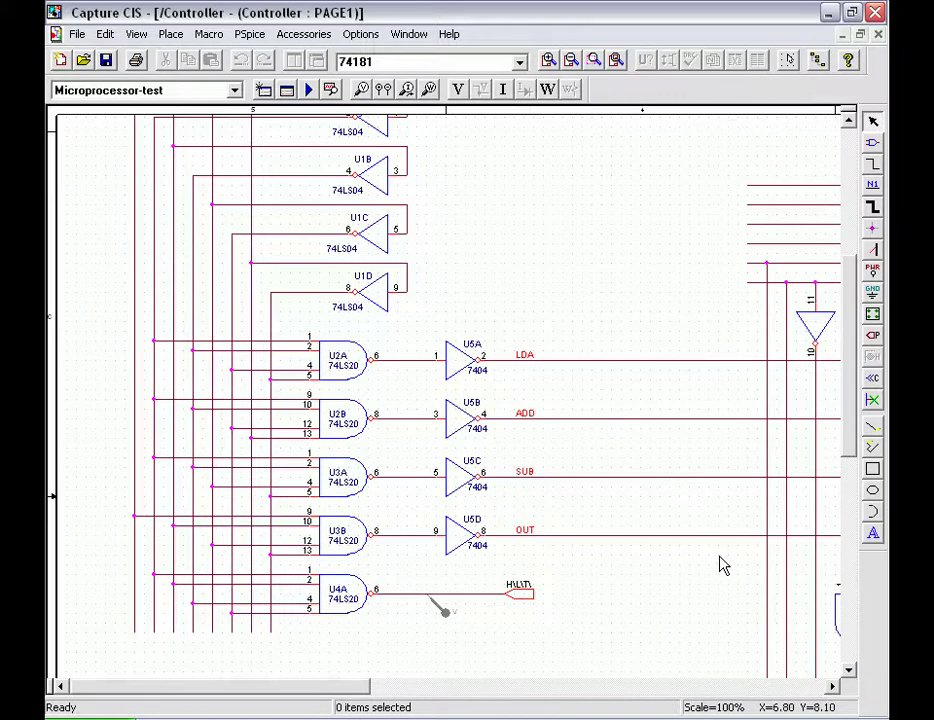
click(833, 687)
click(833, 687)
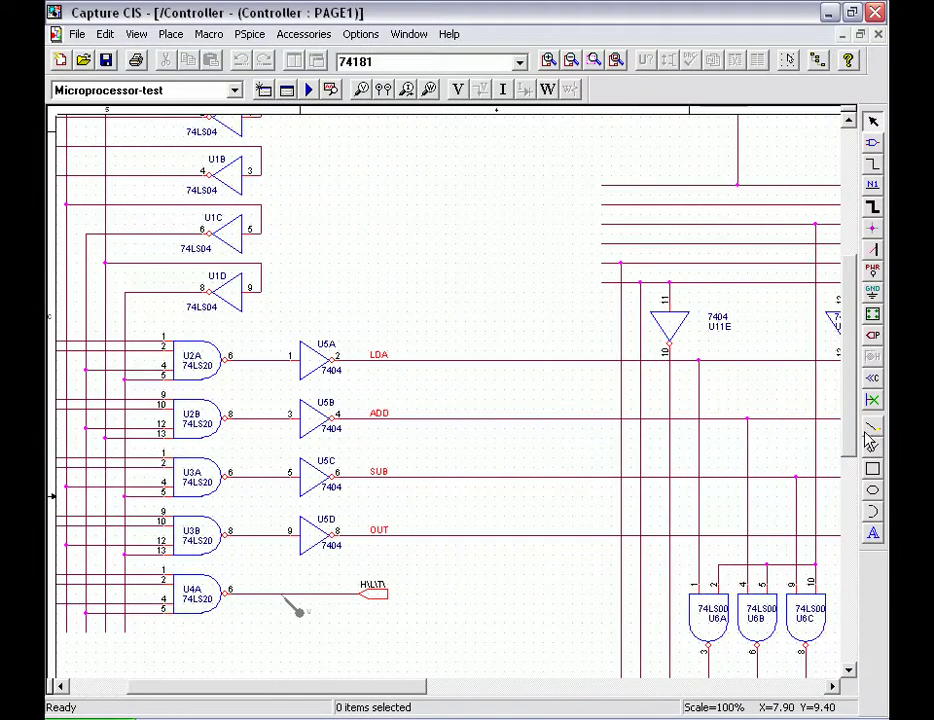
scroll(855, 438, up, 5)
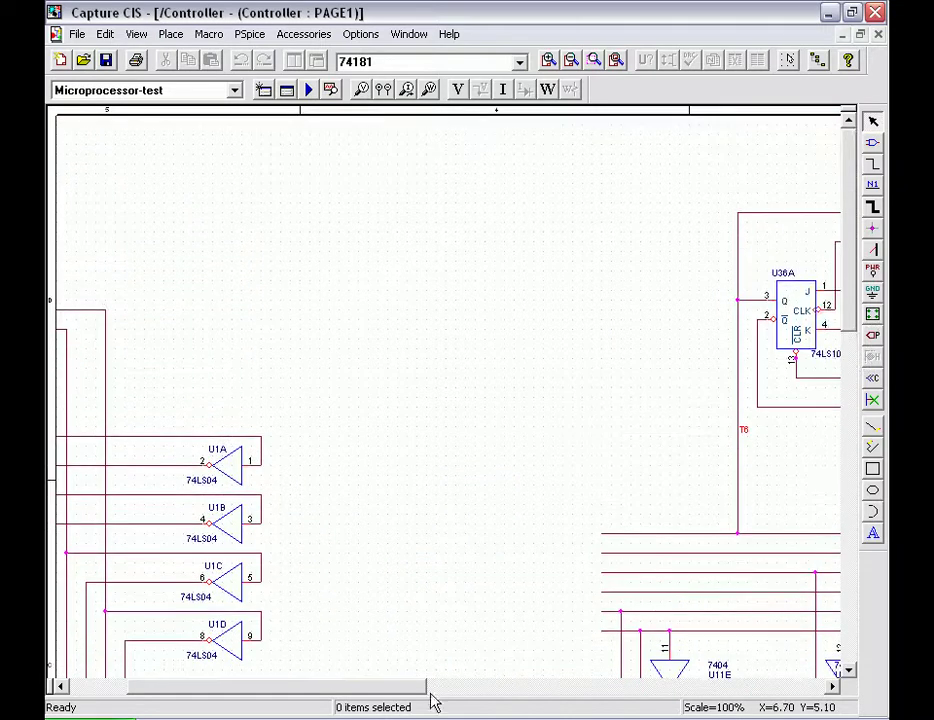
drag(415, 689, 667, 681)
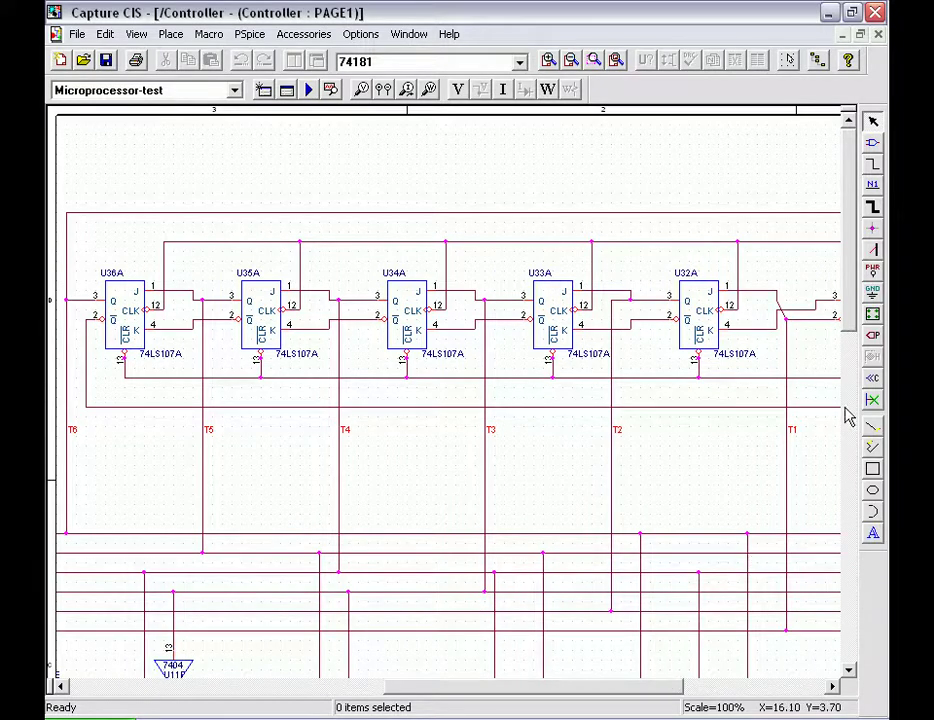
drag(845, 302, 845, 533)
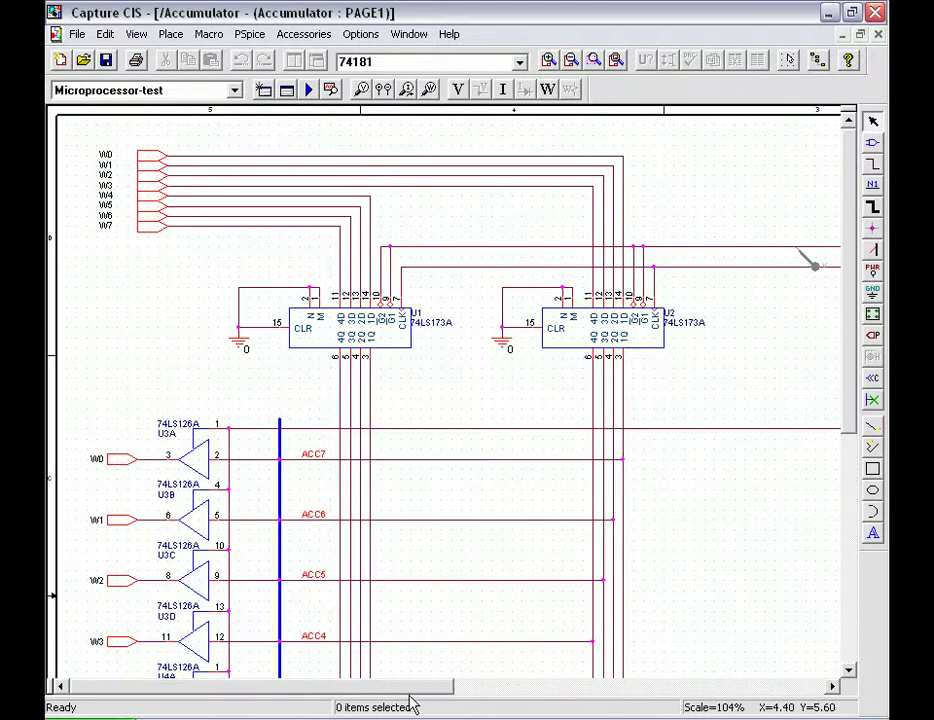
Scroll down through the Accumulator page's 74LS173A registers and 74LS126A buffers
drag(853, 411, 853, 567)
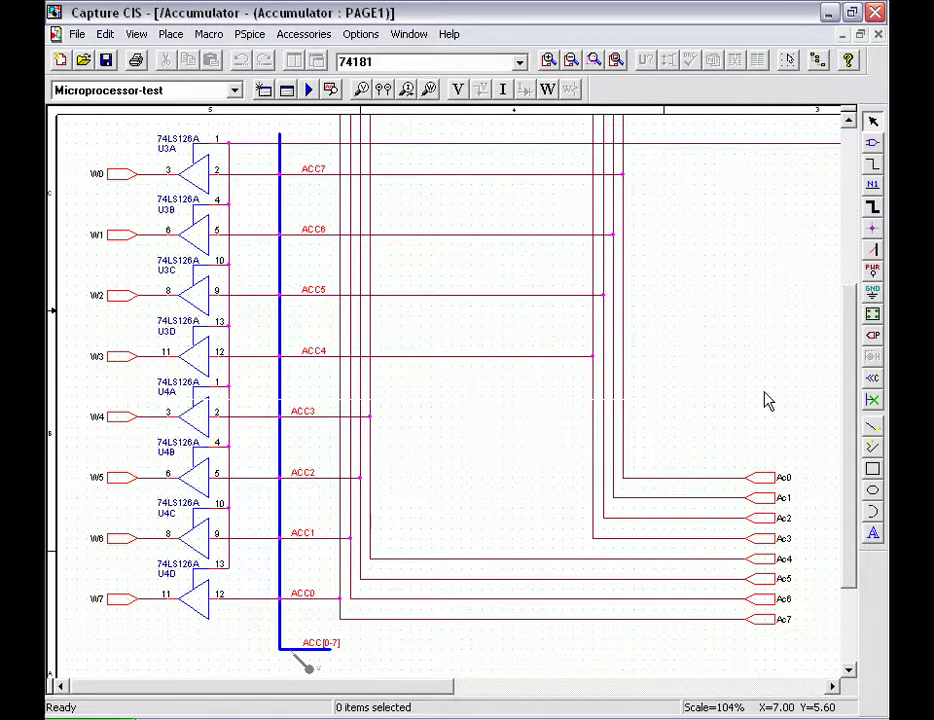
right_click(880, 716)
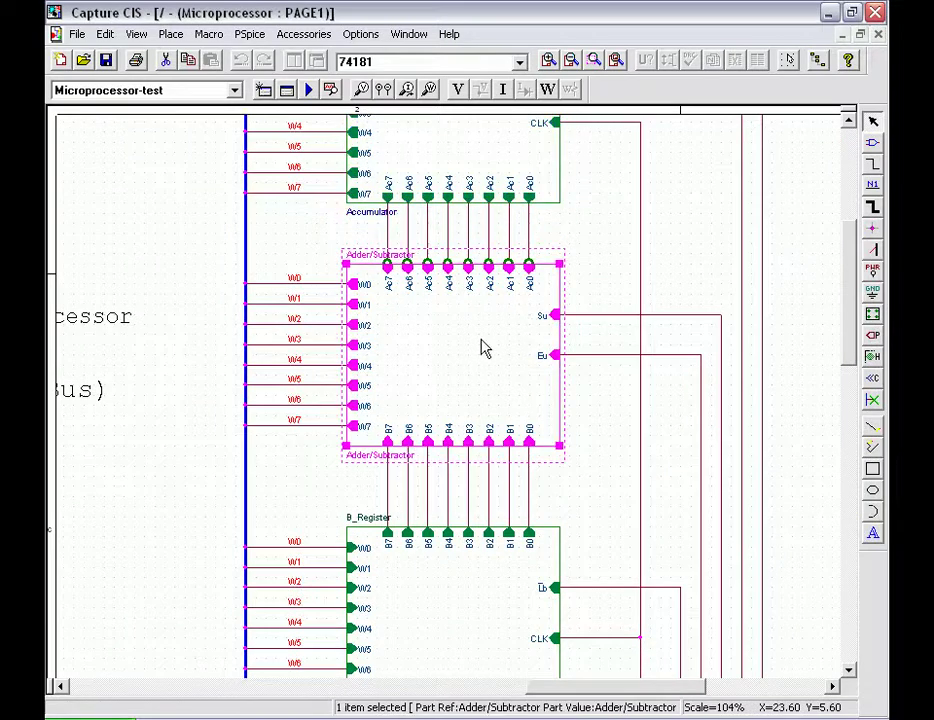
Descend into the Adder/Subtractor block and zoom out to see the whole page
right_click(481, 347)
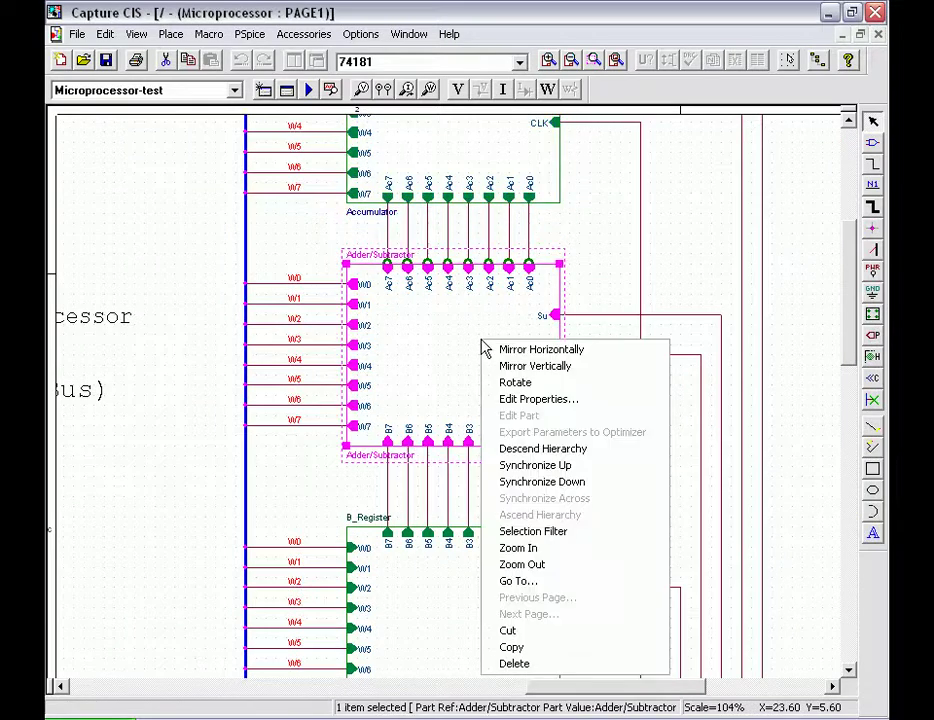
click(577, 456)
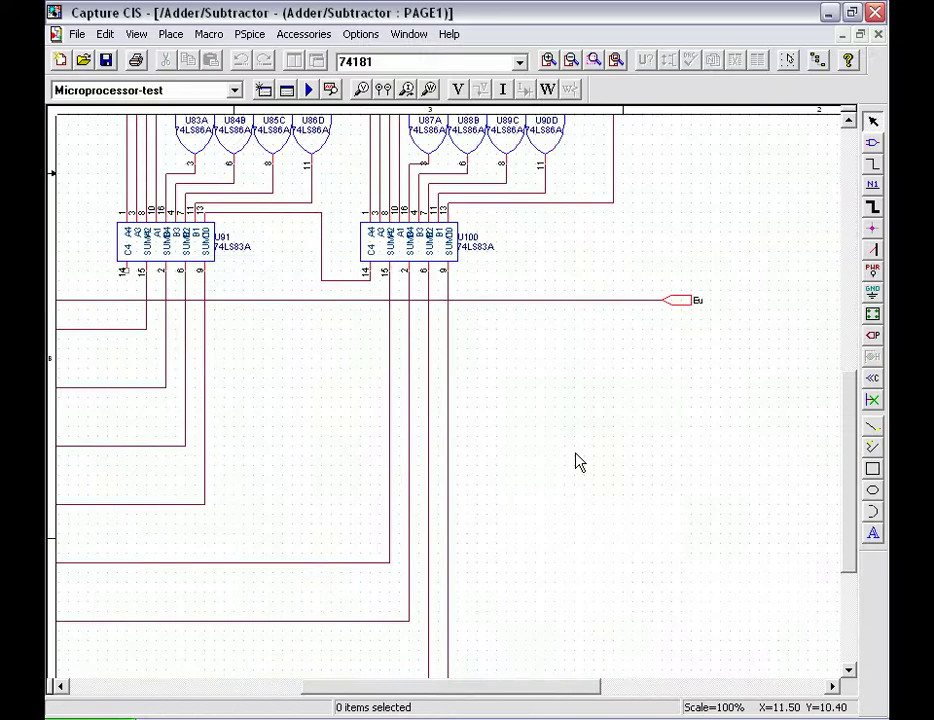
right_click(579, 459)
click(622, 533)
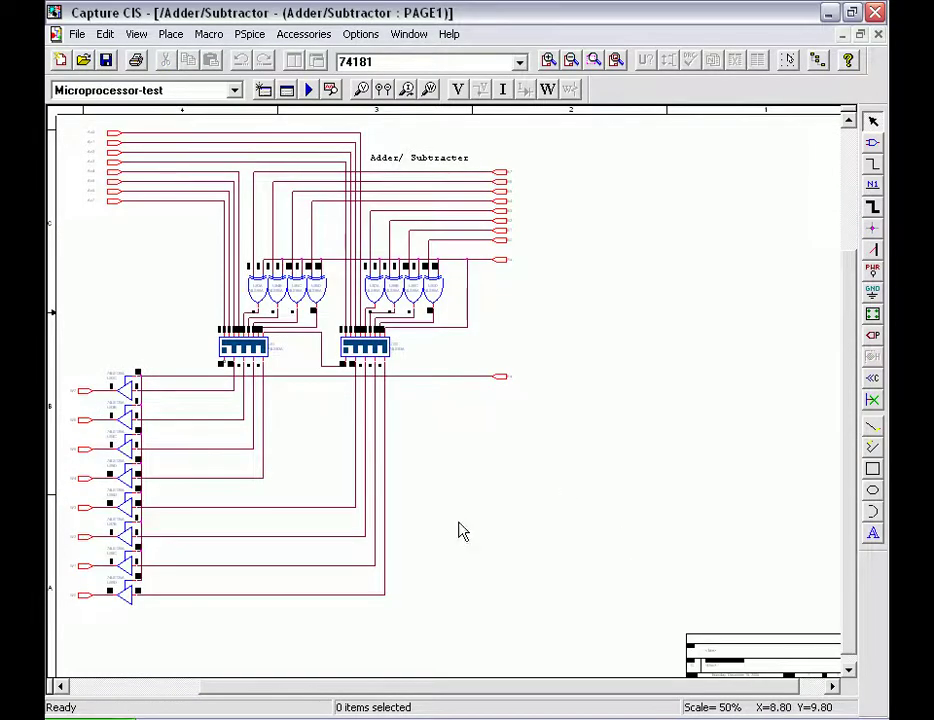
drag(550, 686, 455, 696)
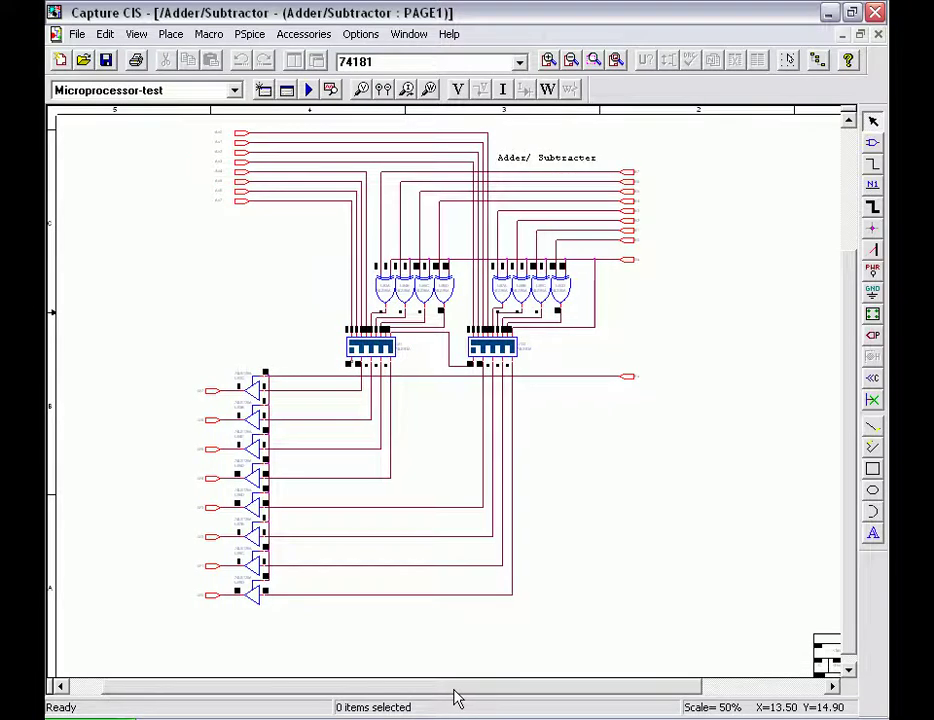
Zoom to 100% and pan from the Ac0–Ac7 inputs through XOR gates and adders to the W0–W7 buffers
right_click(460, 476)
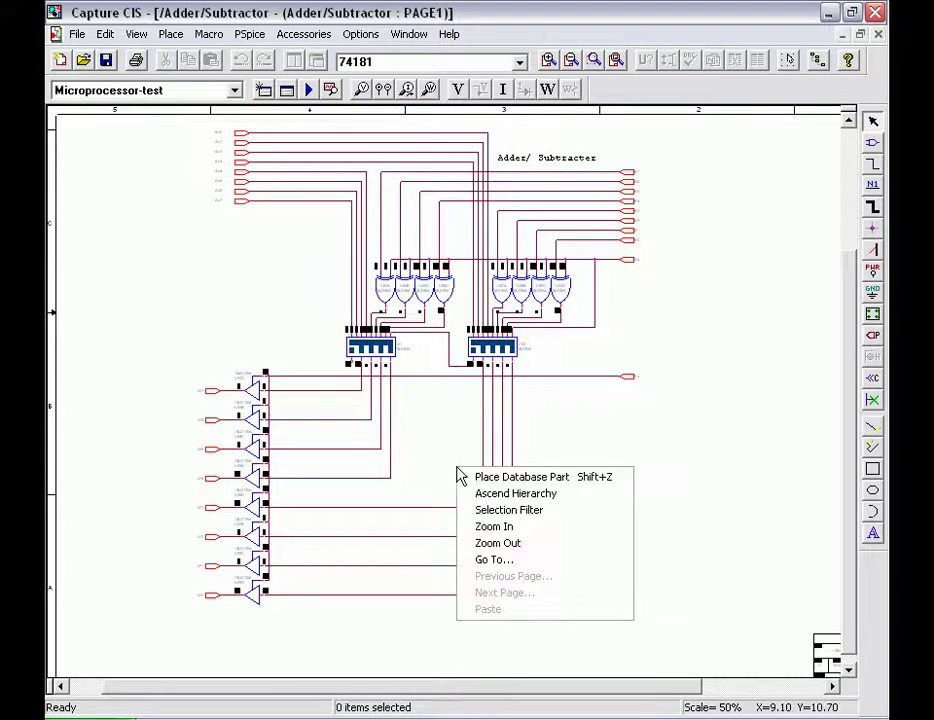
right_click(437, 358)
click(468, 415)
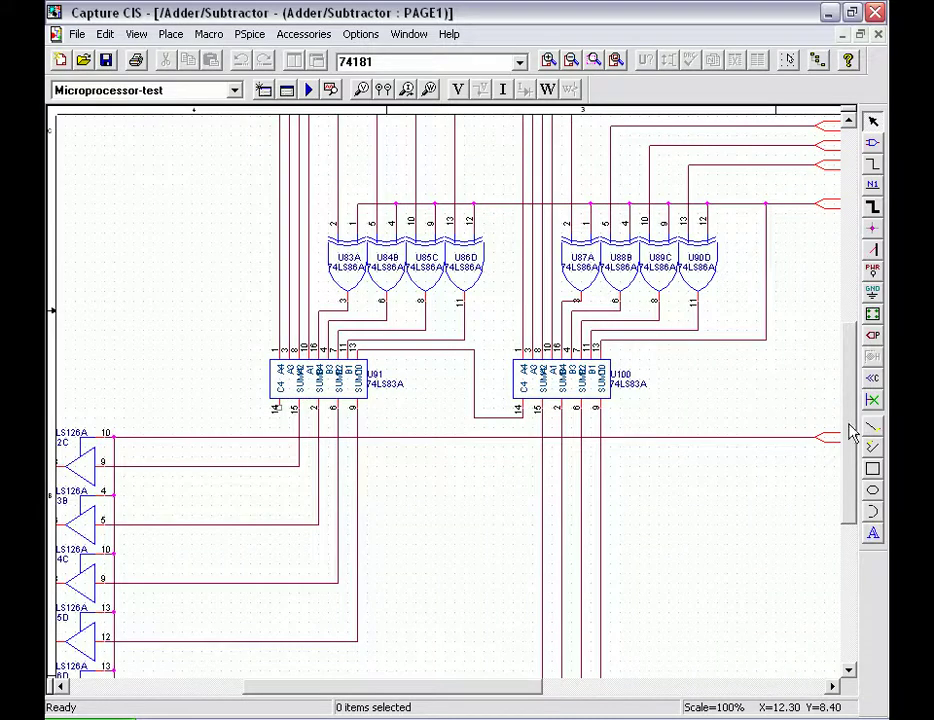
scroll(852, 430, up, 1)
scroll(852, 425, up, 5)
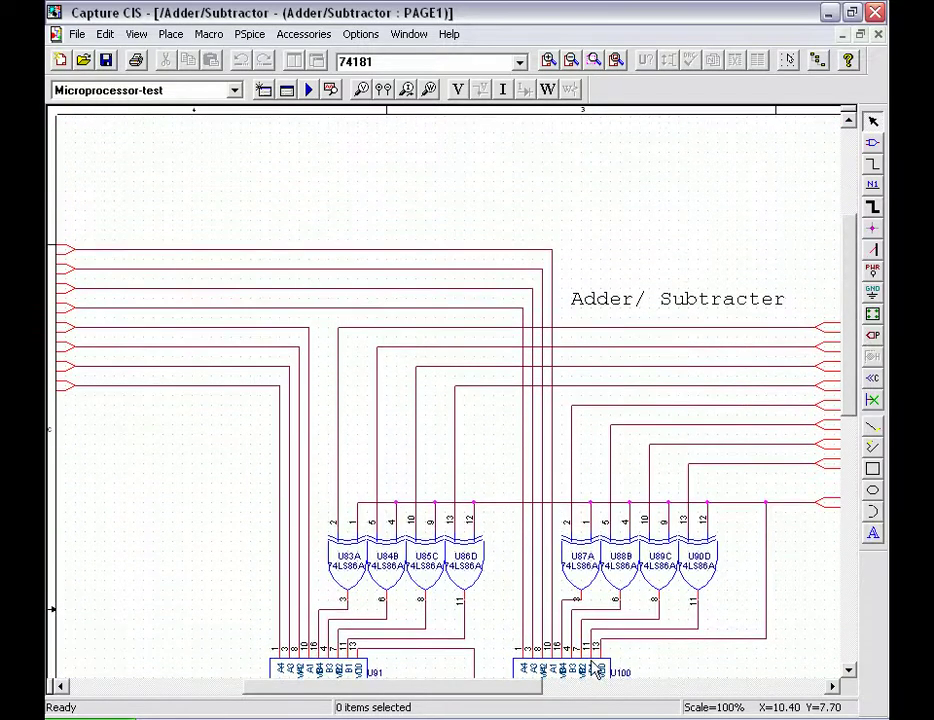
drag(546, 690, 490, 700)
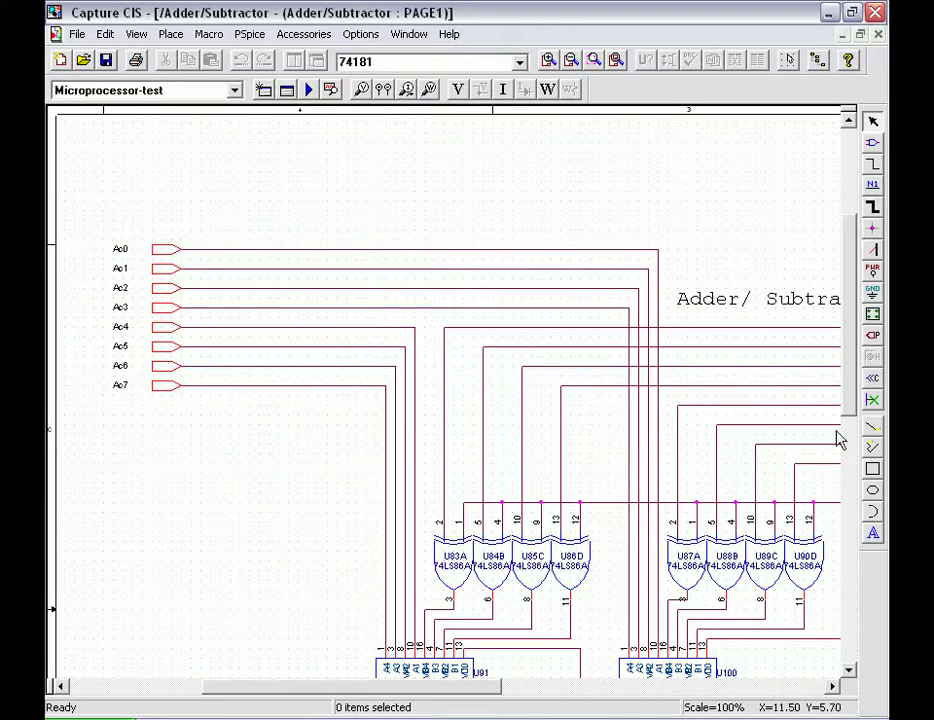
drag(852, 407, 846, 605)
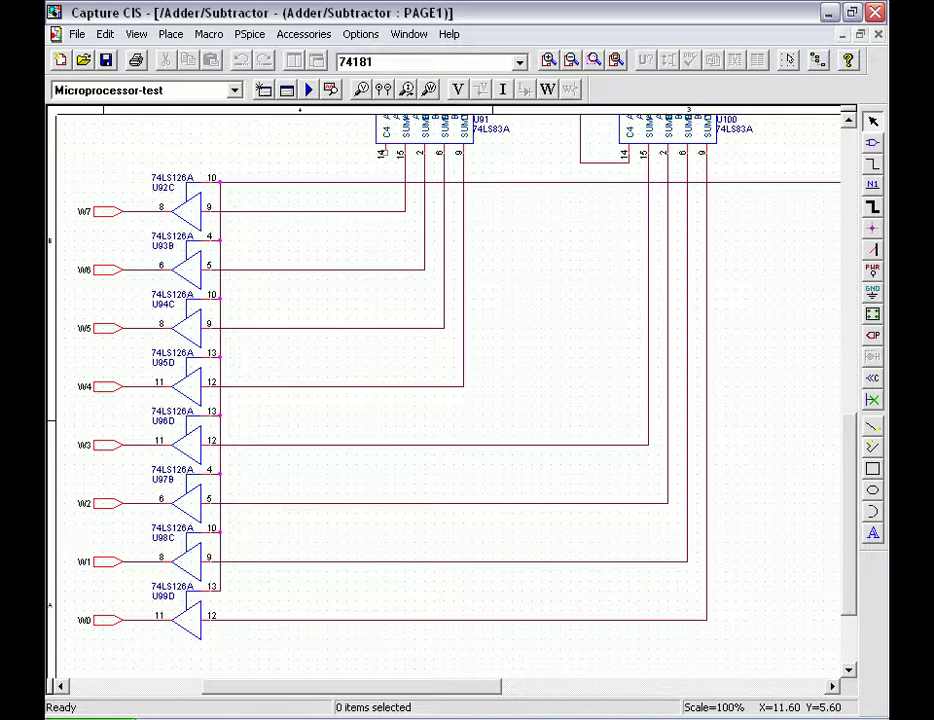
Ascend, descend into B_Register, and pan across its two 74LS173A chips and B0–B7 outputs
right_click(880, 717)
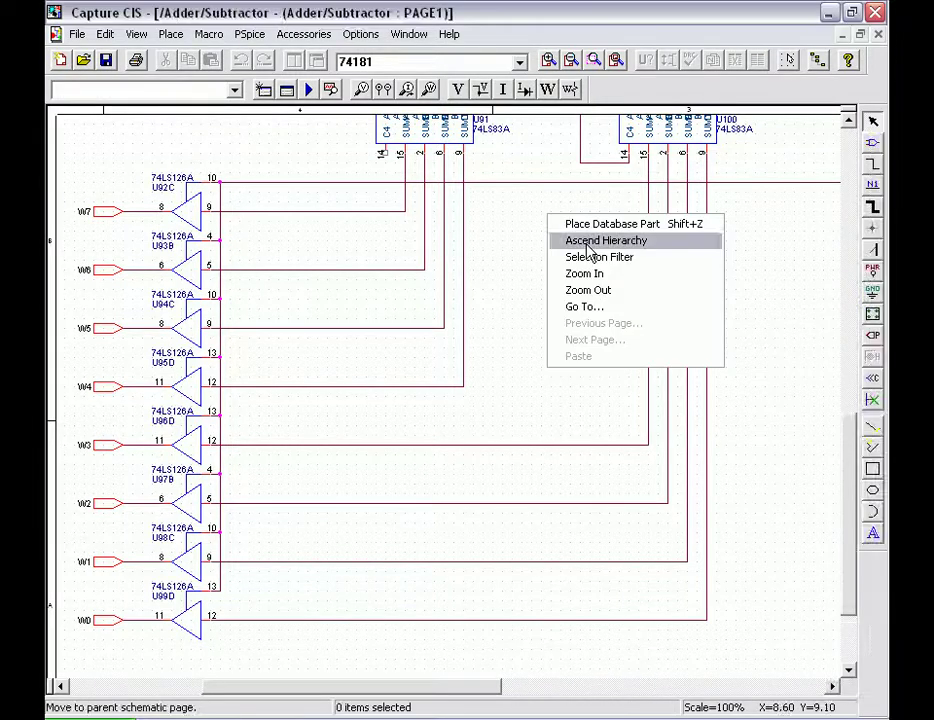
click(578, 242)
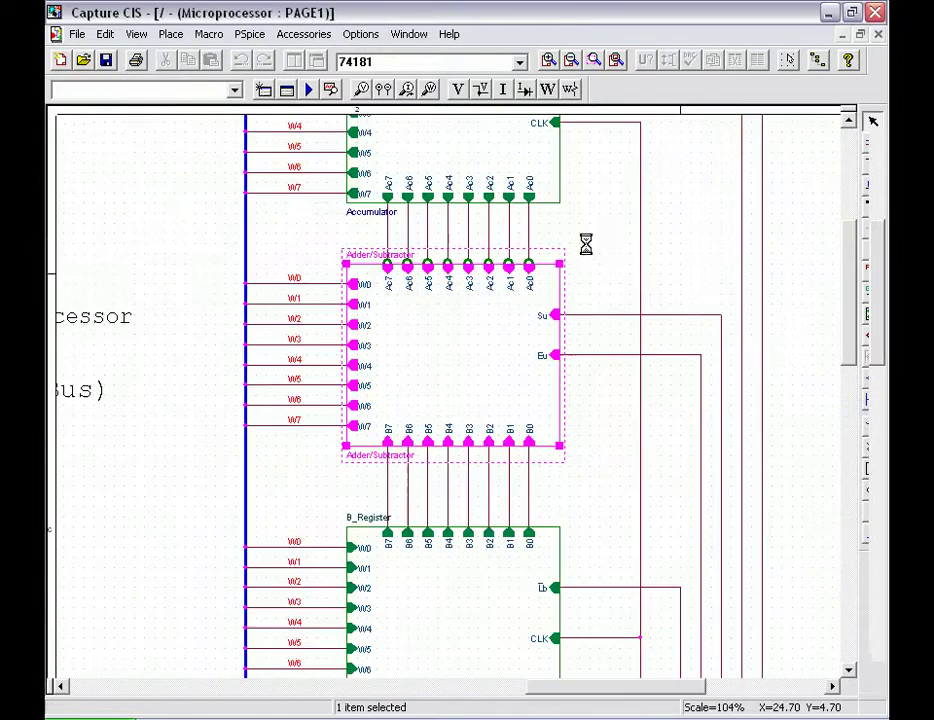
drag(848, 334, 848, 410)
click(494, 344)
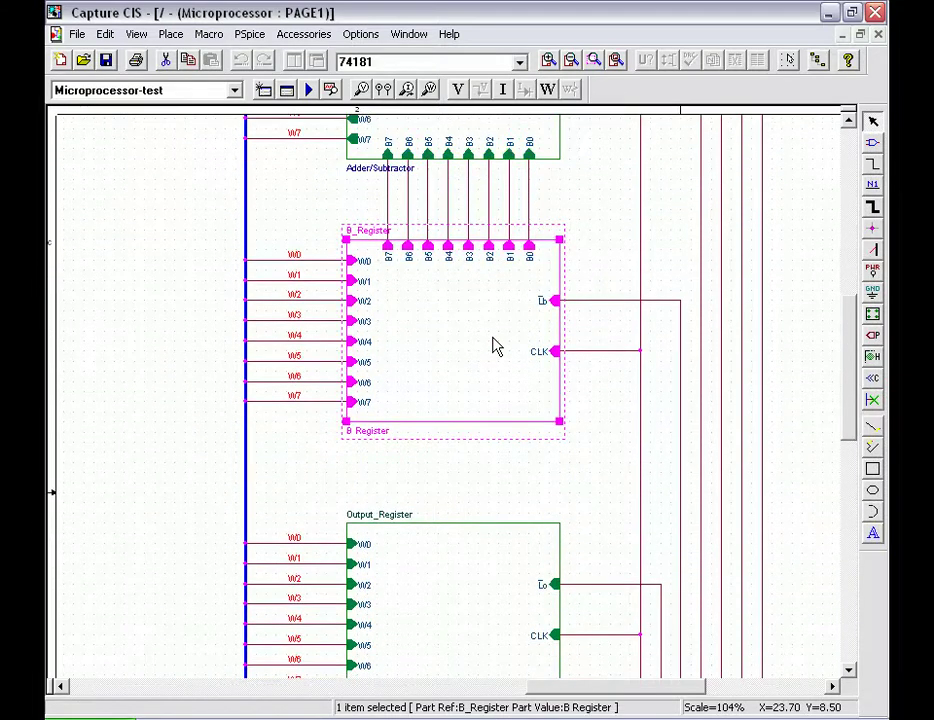
right_click(496, 346)
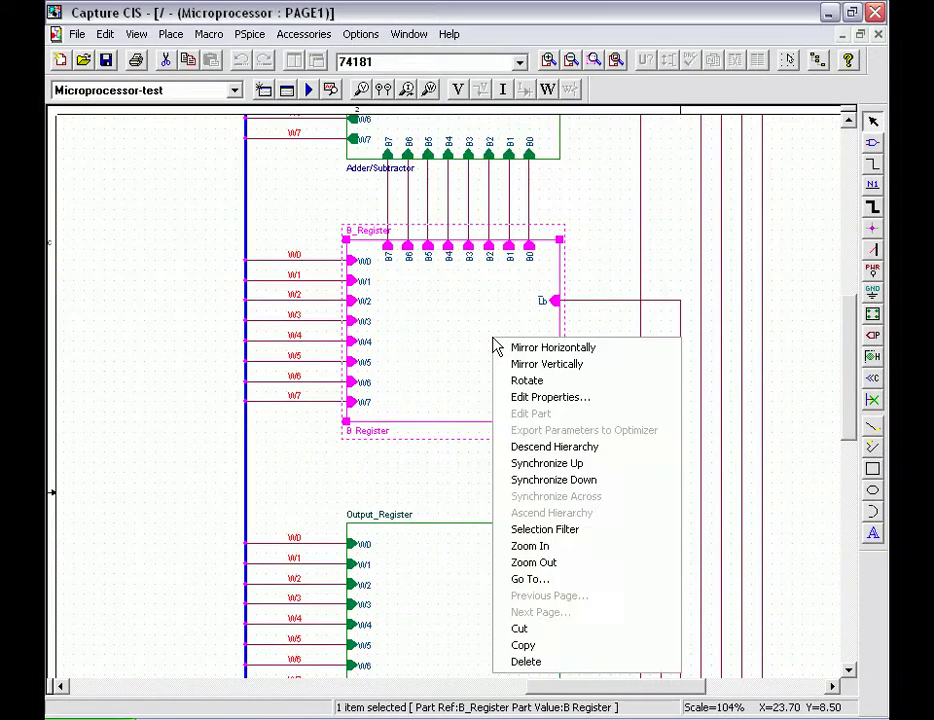
click(572, 452)
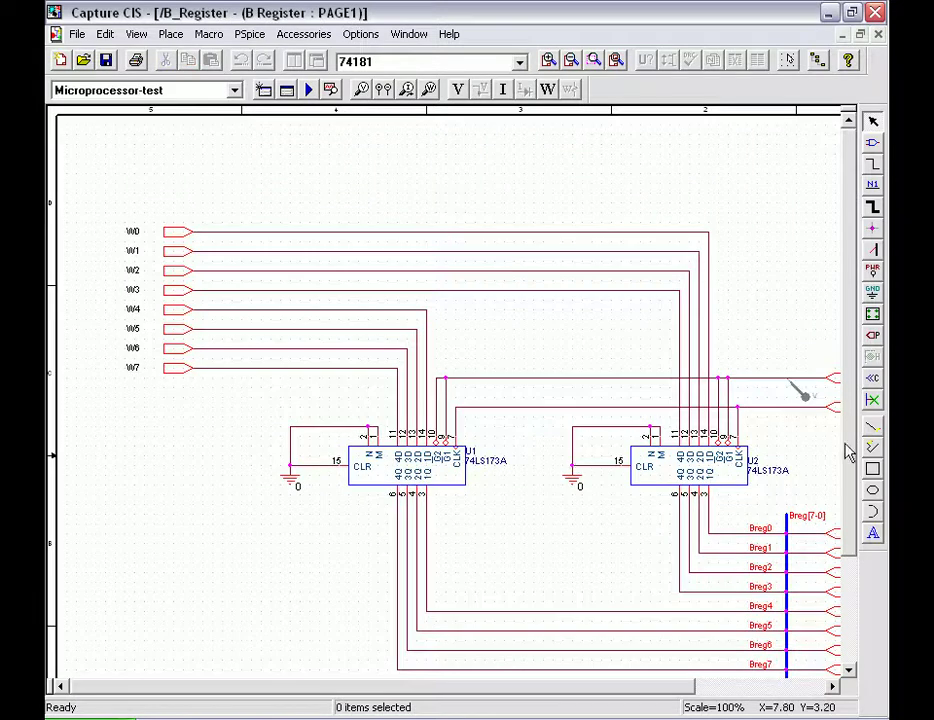
drag(852, 458, 854, 494)
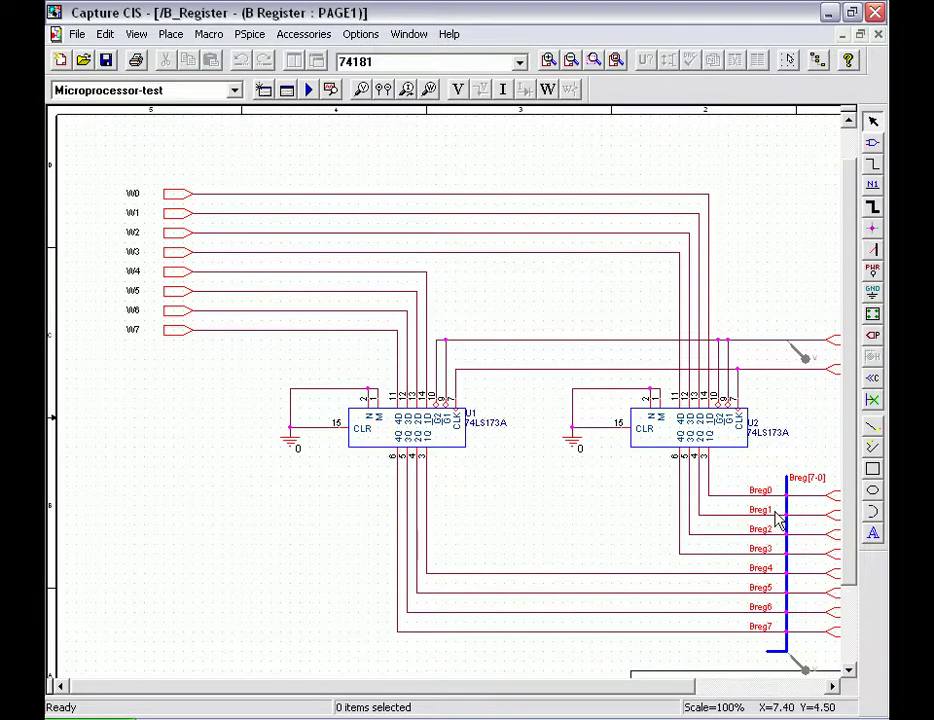
drag(640, 695, 678, 694)
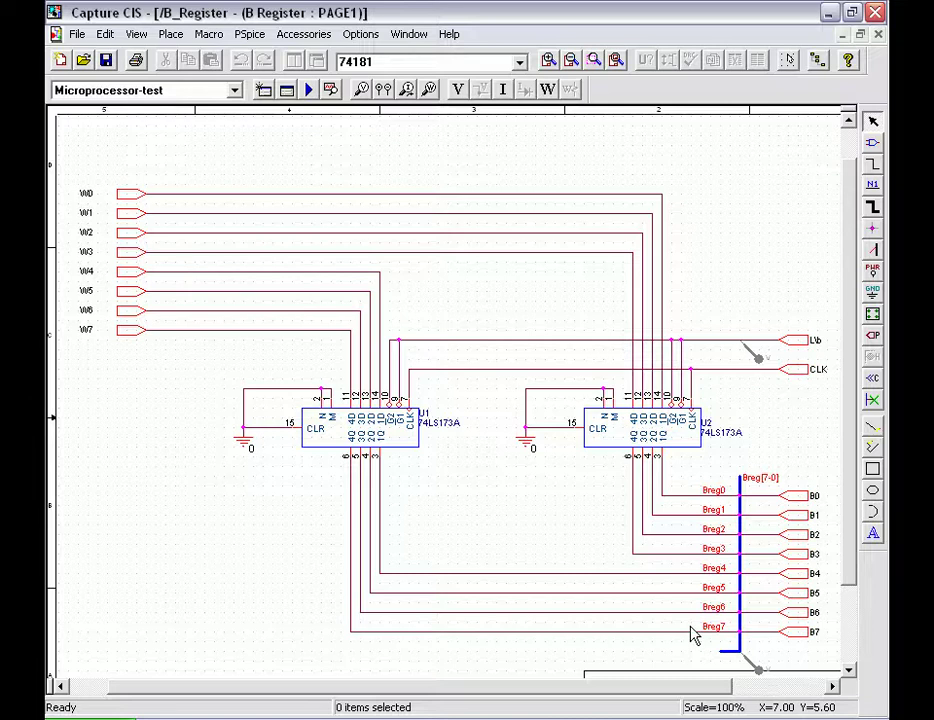
scroll(559, 210, down, 3)
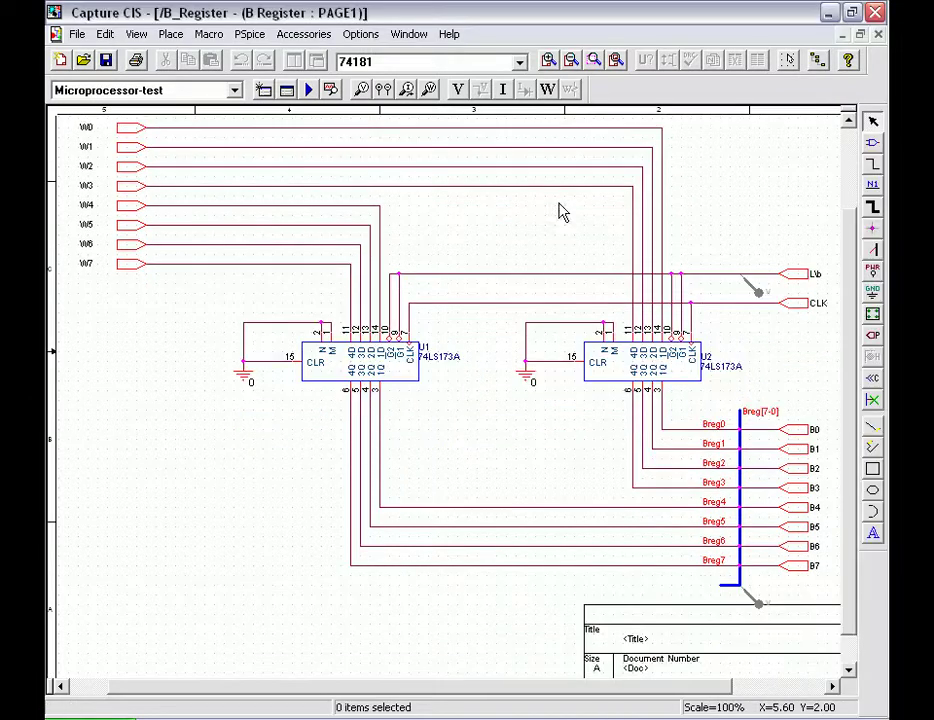
Return to the Microprocessor page, clear the B_Register selection and scroll down to Output_Register
right_click(560, 207)
click(583, 230)
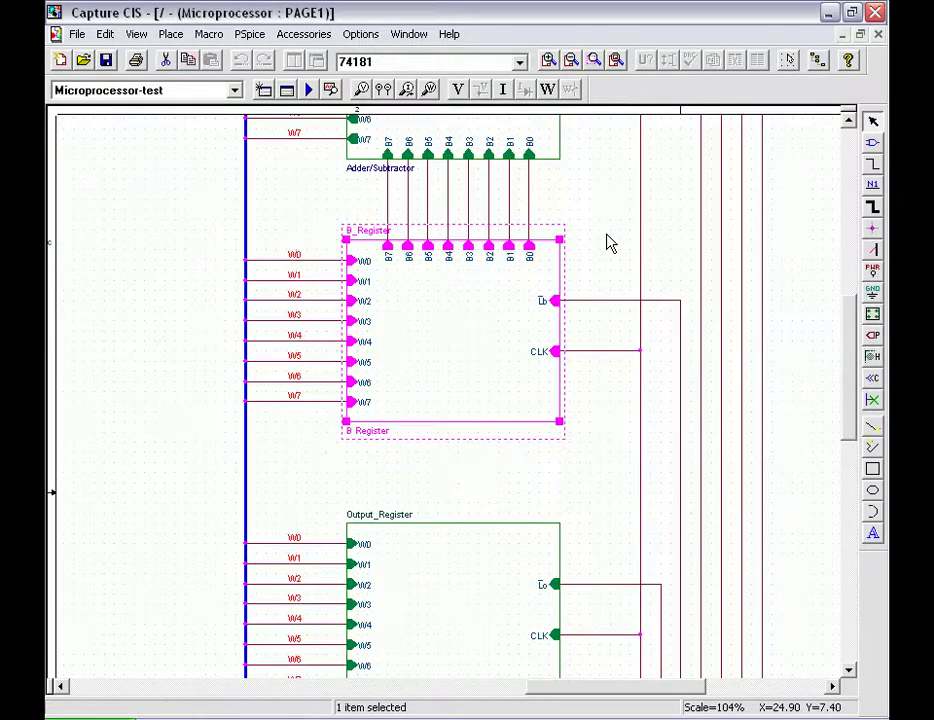
click(594, 502)
scroll(594, 502, down, 9)
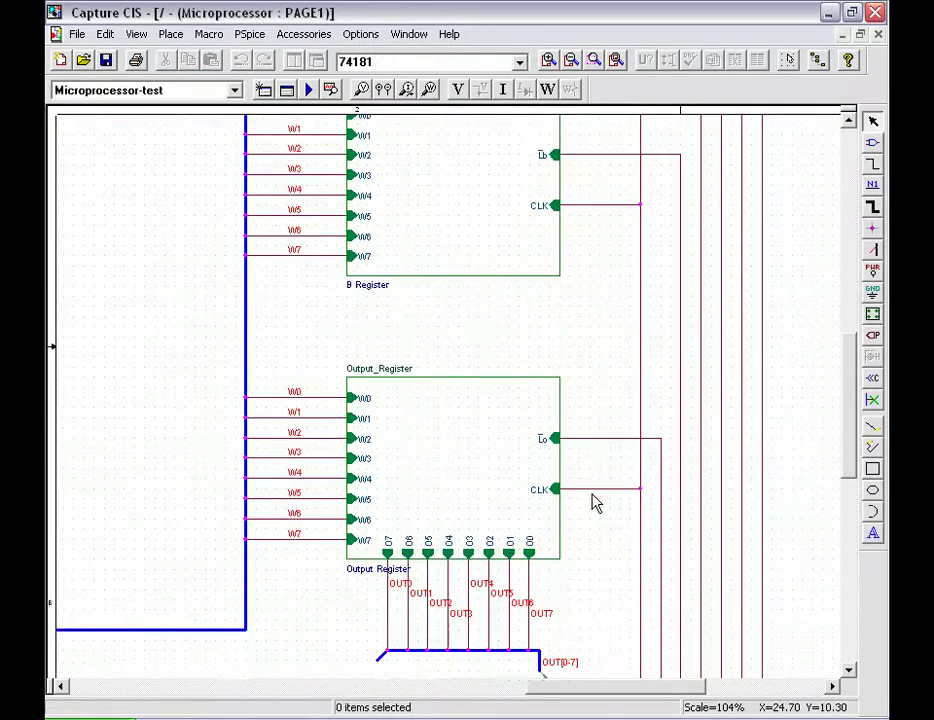
scroll(594, 502, down, 1)
Descend into Output_Register, pan its page, then return to the Microprocessor page with Ctrl+Tab
click(496, 411)
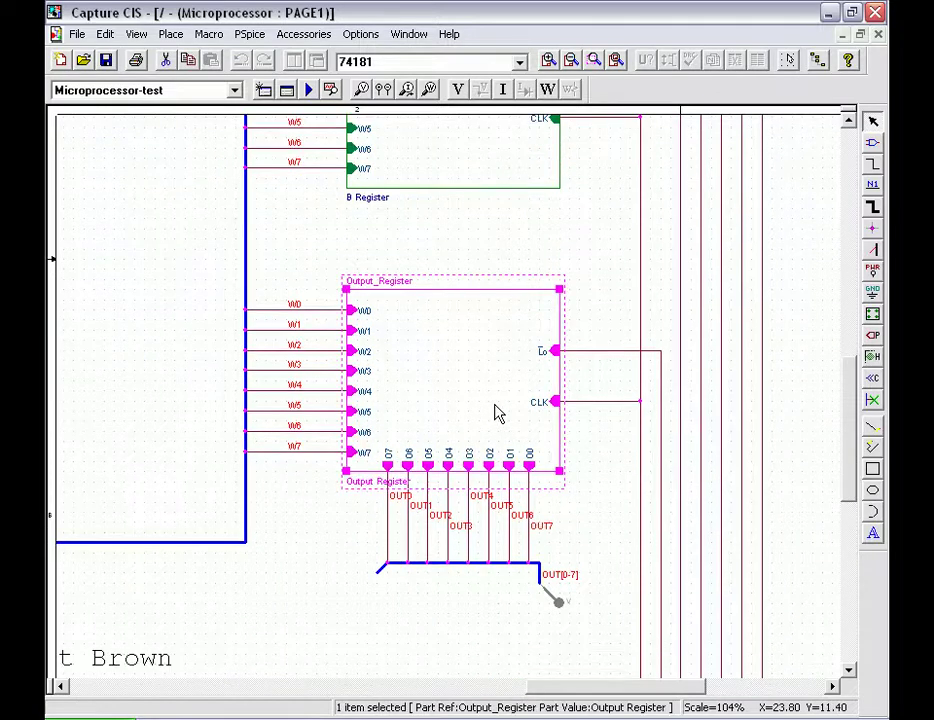
right_click(497, 412)
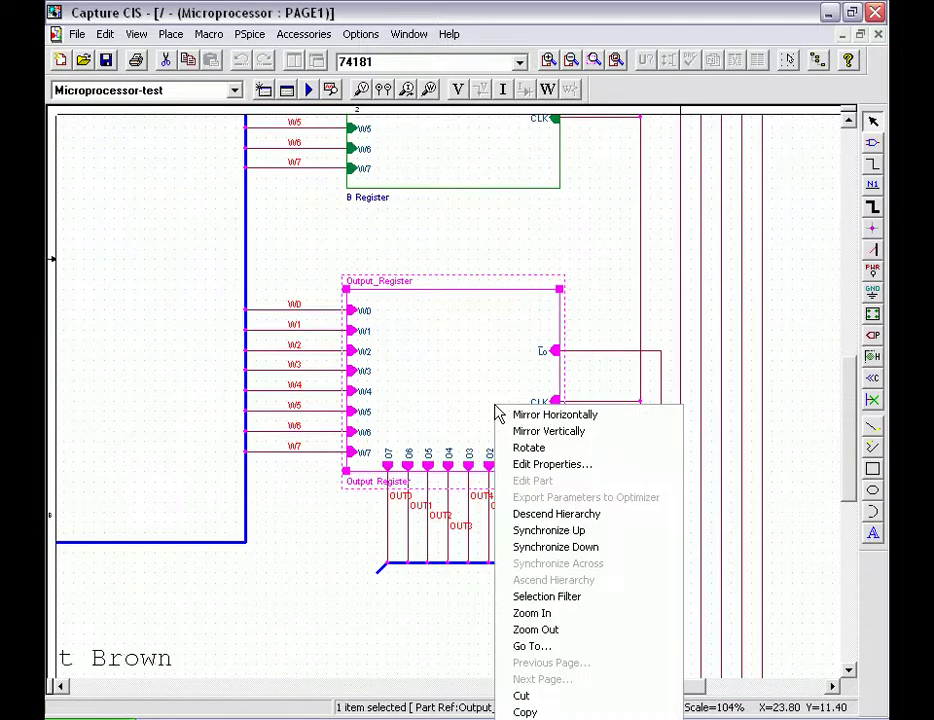
click(524, 518)
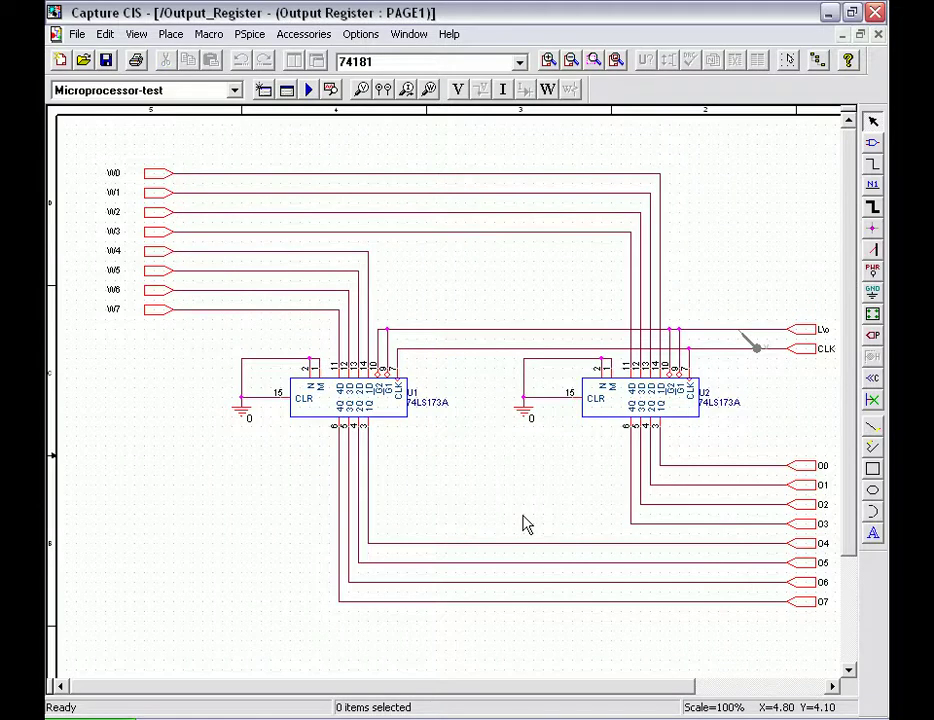
drag(546, 688, 563, 701)
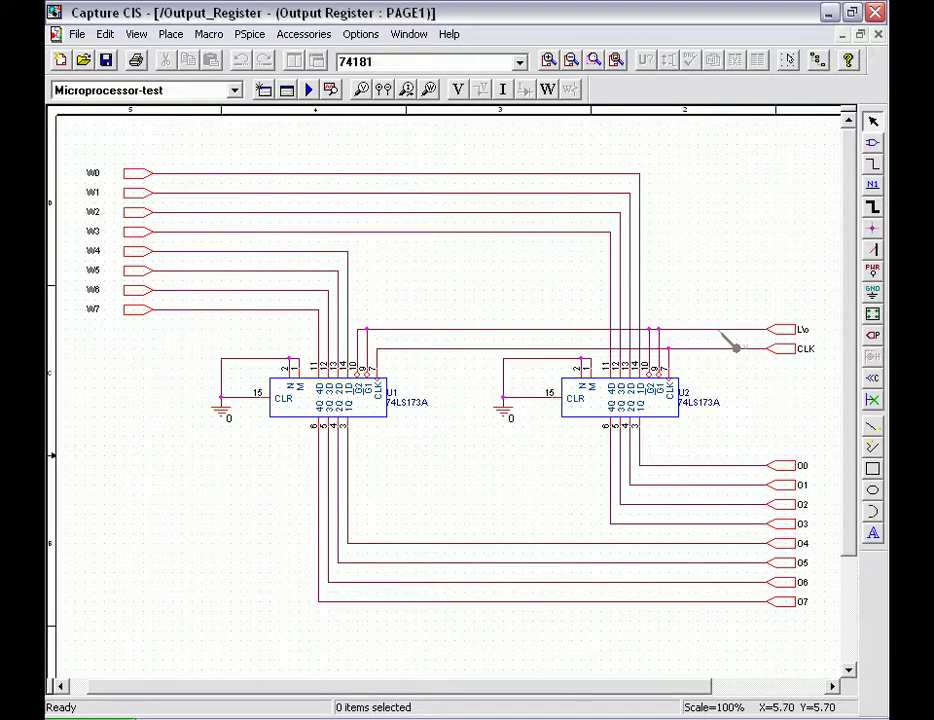
key(ctrl+Tab)
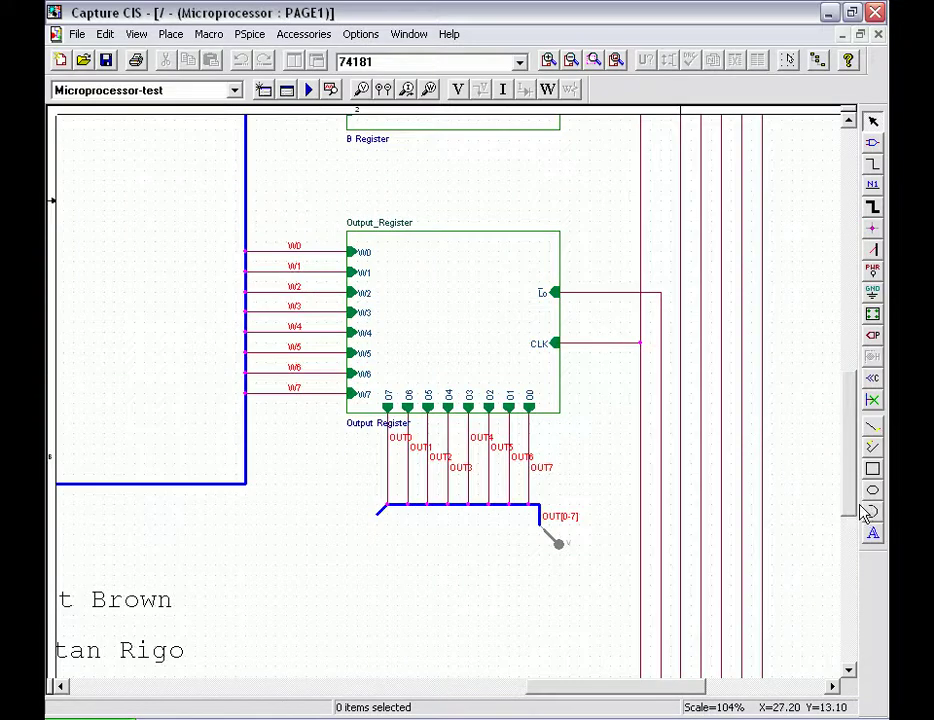
scroll(851, 536, down, 2)
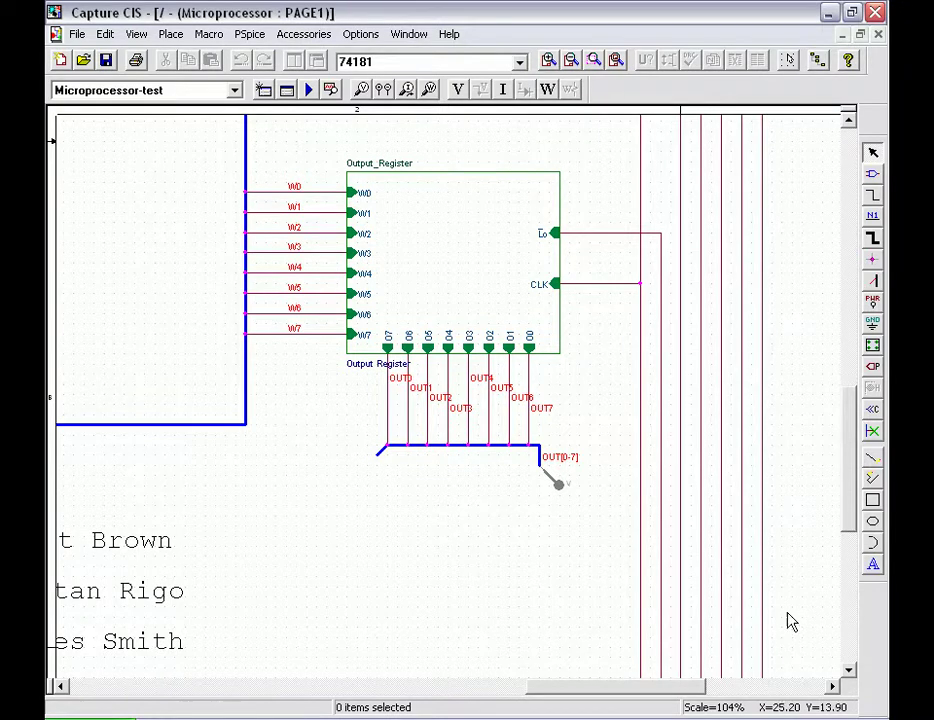
key(alt+Tab)
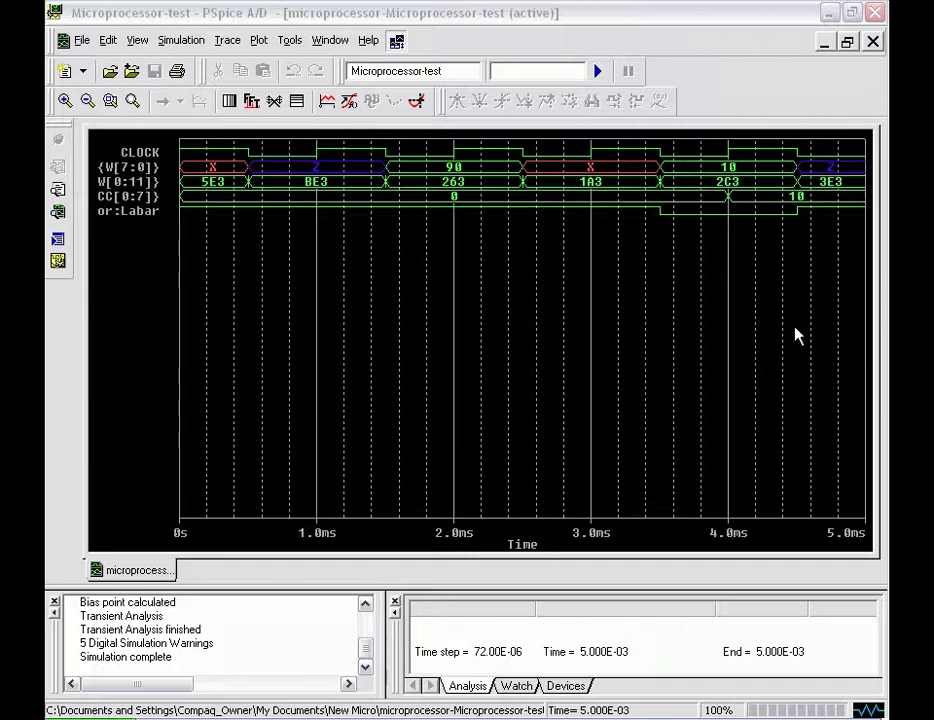
Bring up the context menu in the PSpice A/D waveform window of the finished run
right_click(933, 719)
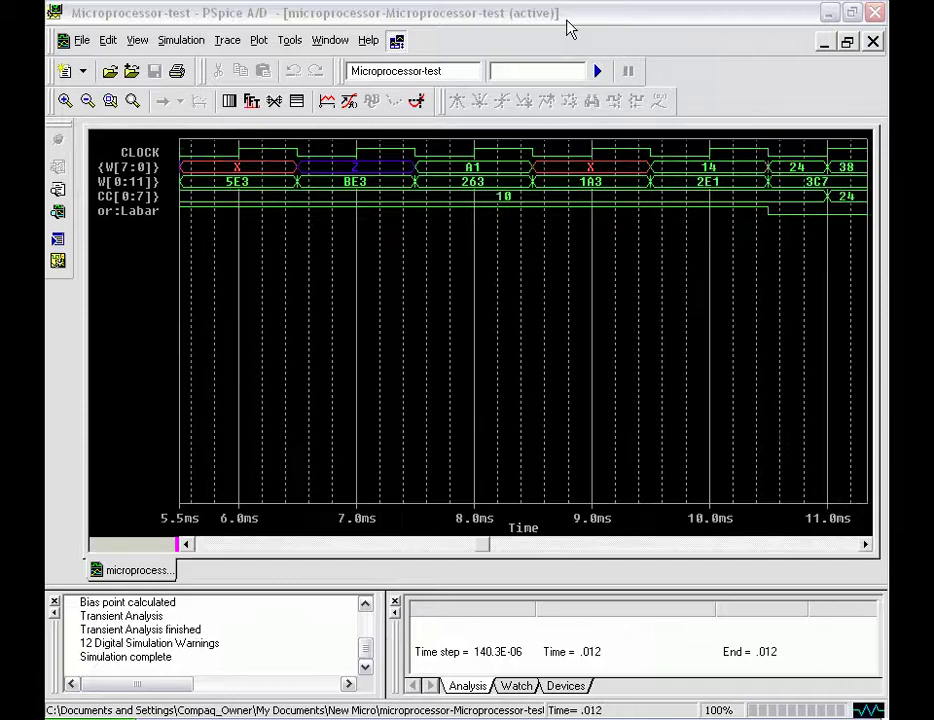